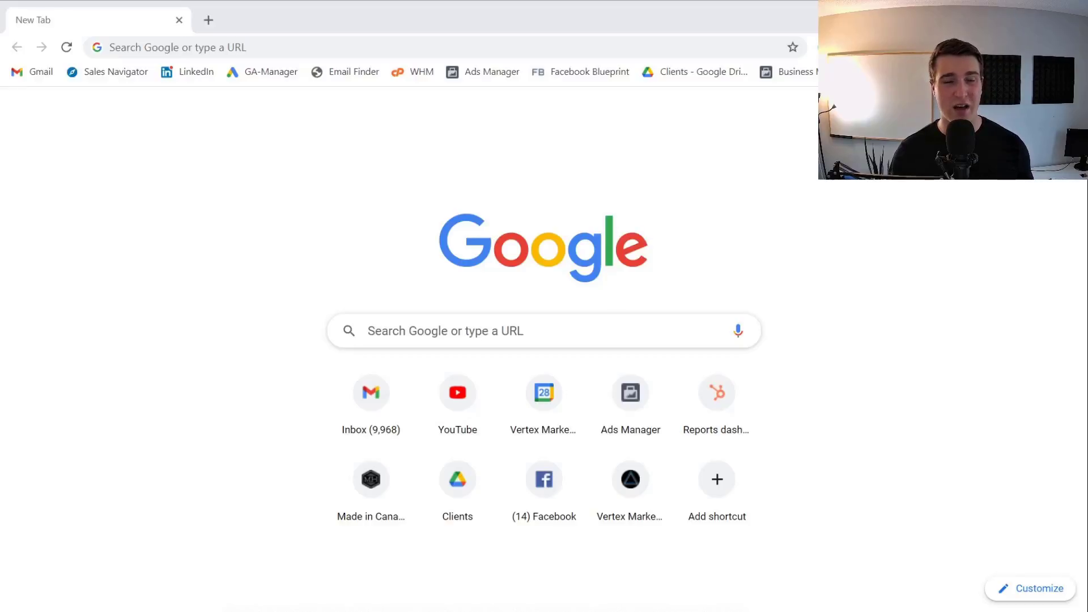
# Run a Google search for 'business manager' in Chrome
pyautogui.click(393, 42)
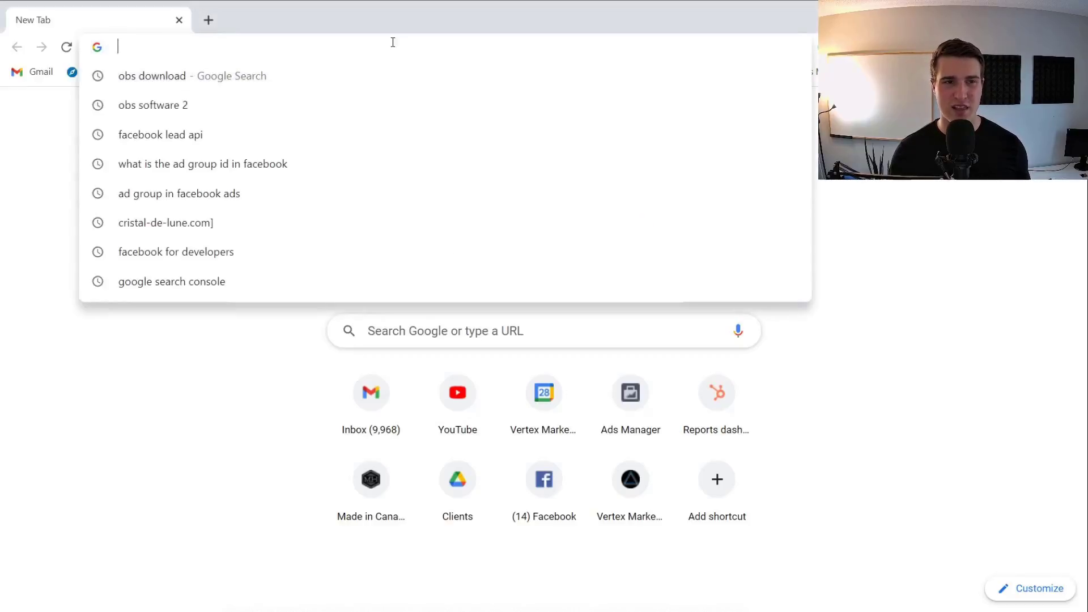
pyautogui.write('busine')
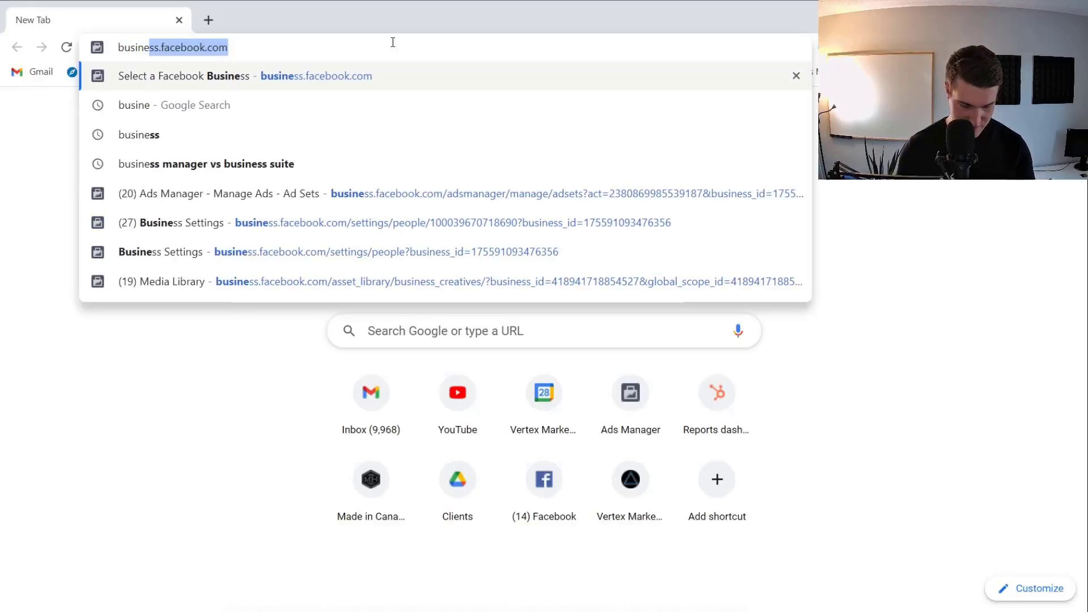
pyautogui.write('ss manager')
pyautogui.press('Return')
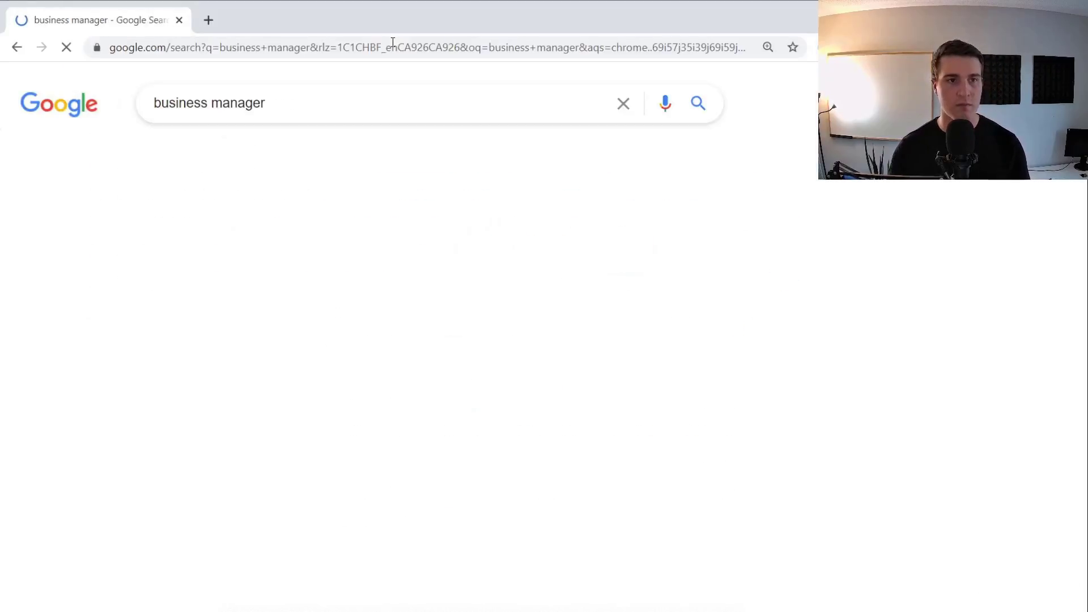
# Open Business Manager from the results and enter Vertex Marketing Agency's Business Settings
pyautogui.click(259, 252)
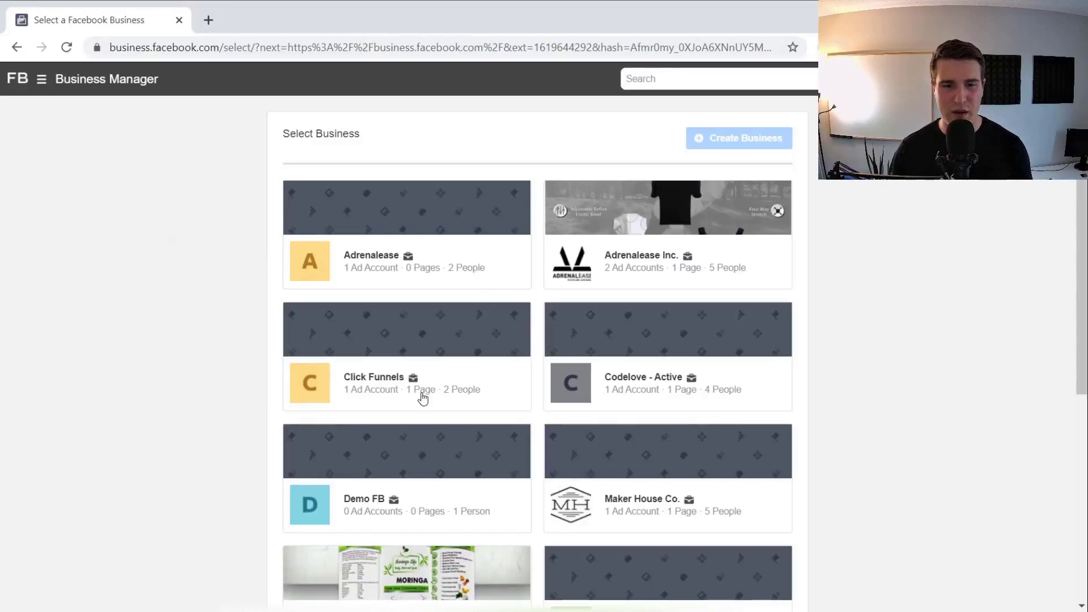
pyautogui.scroll(-2, 445, 335)
pyautogui.scroll(-5, 447, 336)
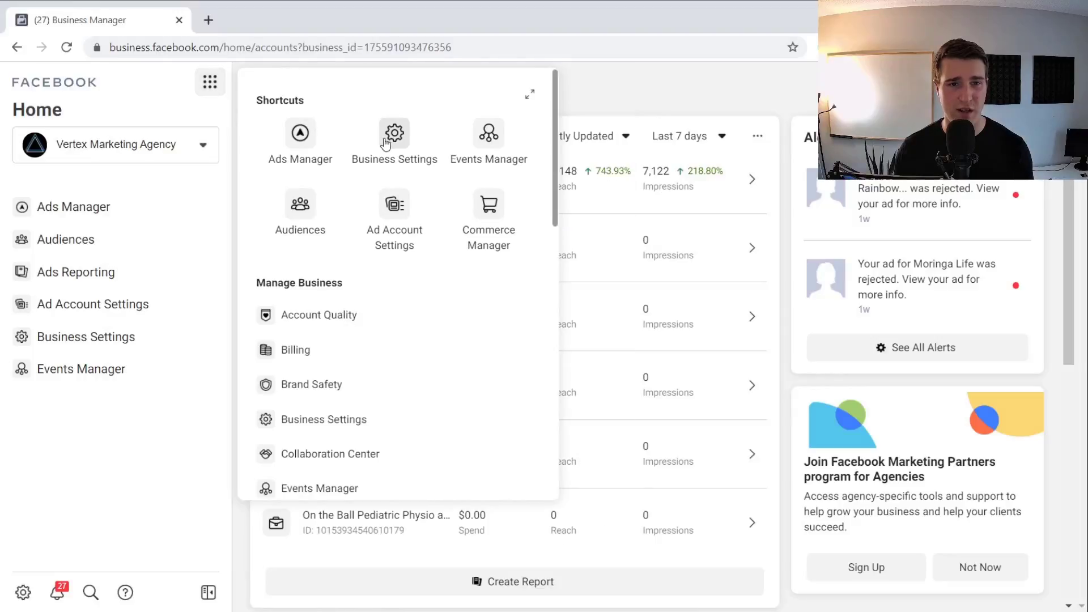
pyautogui.click(395, 142)
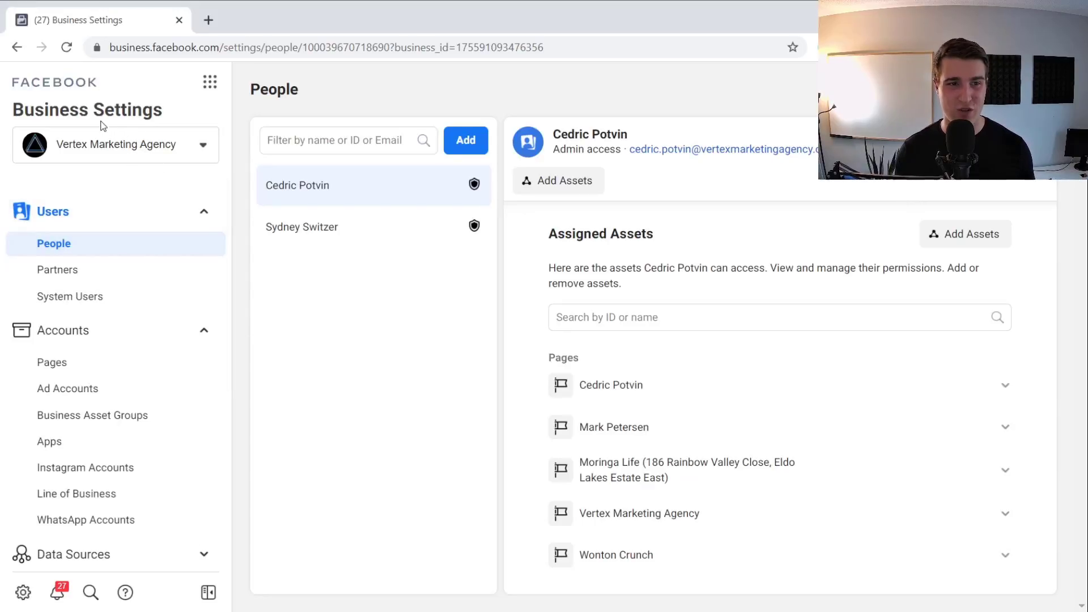
pyautogui.scroll(-3, 133, 345)
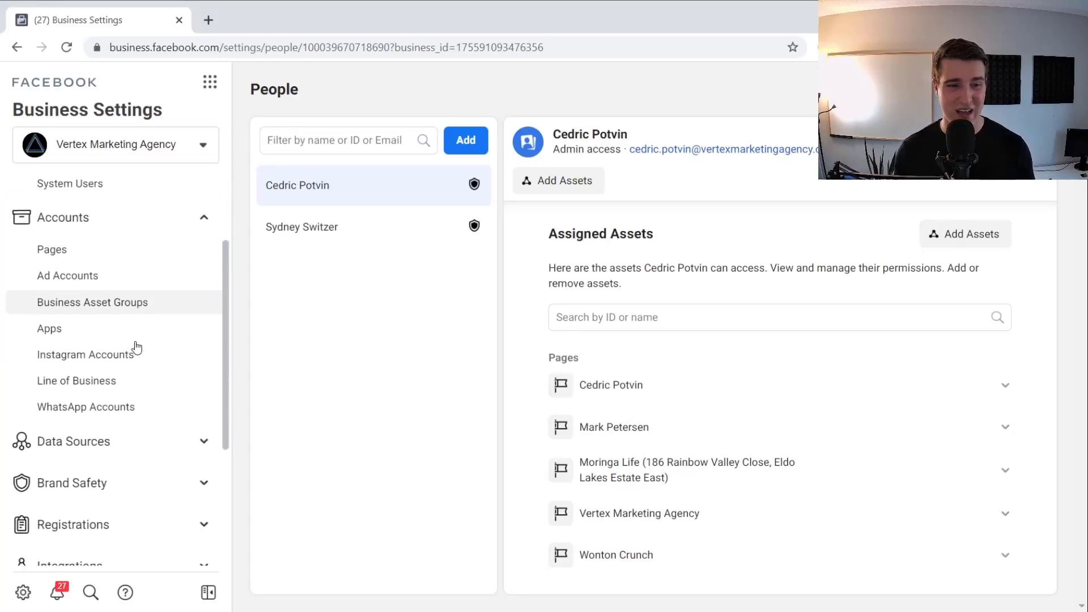
# Under Brand Safety > Domains, start adding a new domain named example.com
pyautogui.click(113, 448)
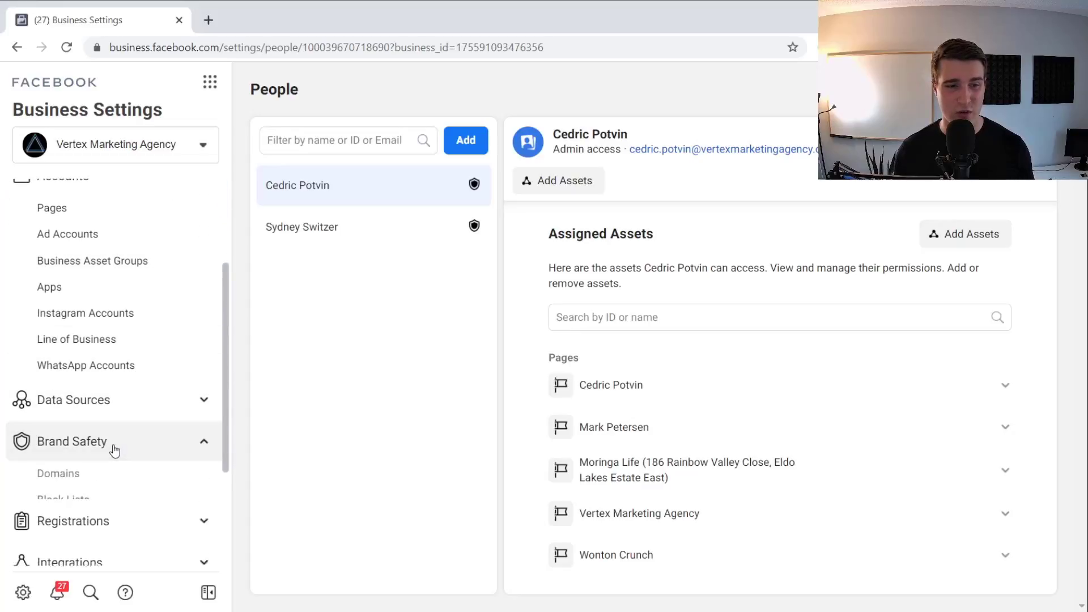
pyautogui.click(82, 474)
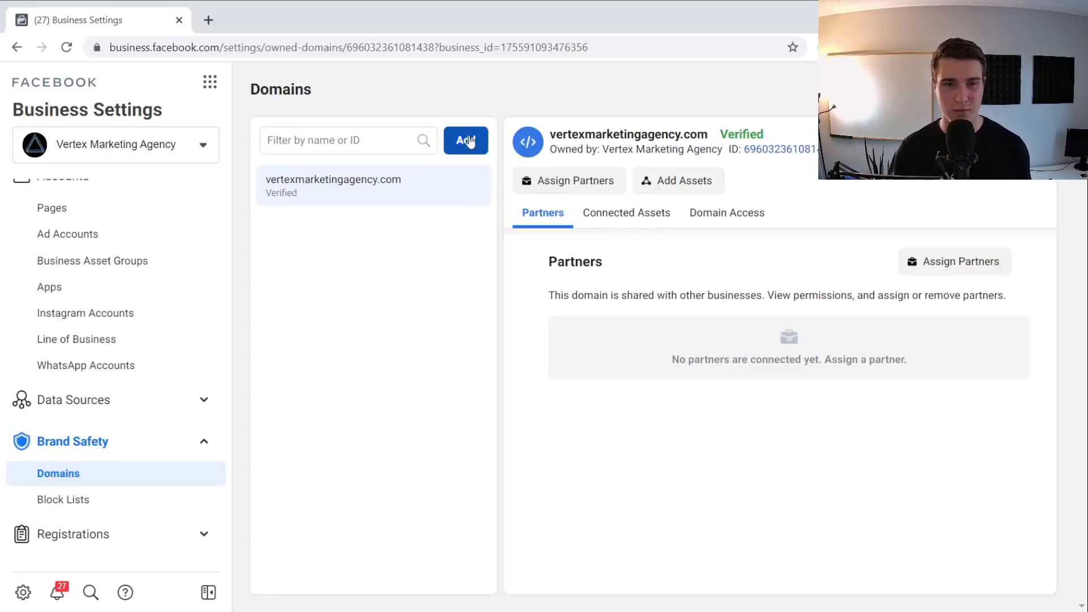
pyautogui.click(468, 141)
pyautogui.click(480, 266)
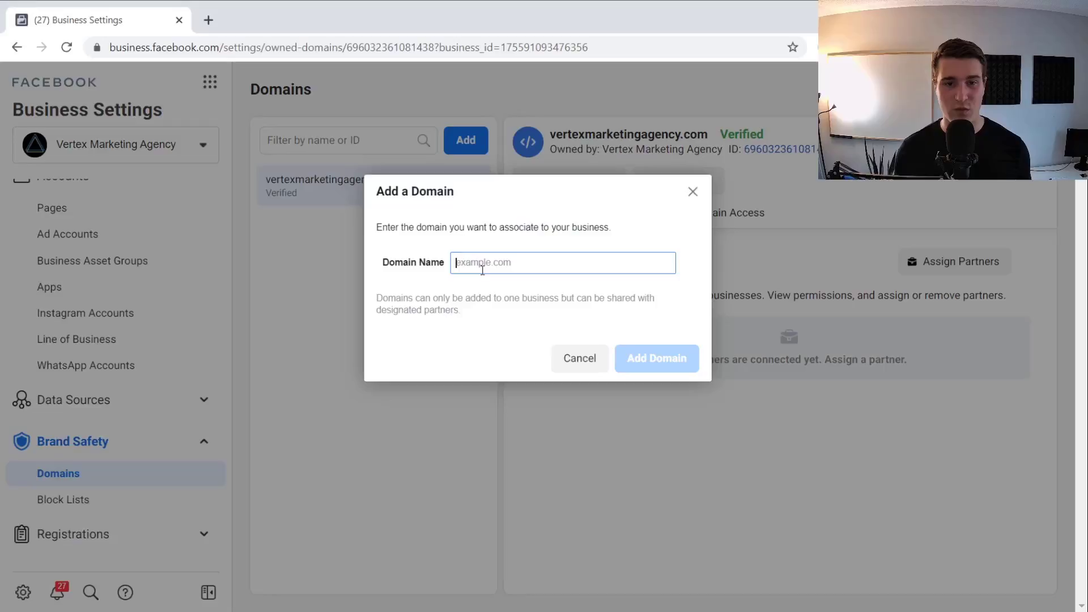
pyautogui.write('exa')
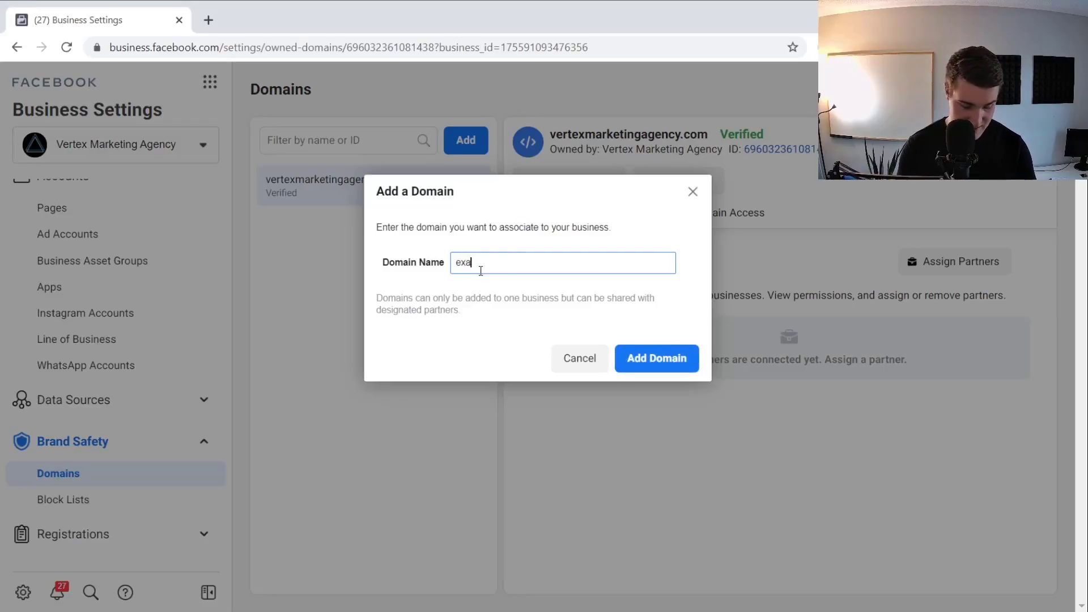
pyautogui.write('mple.com')
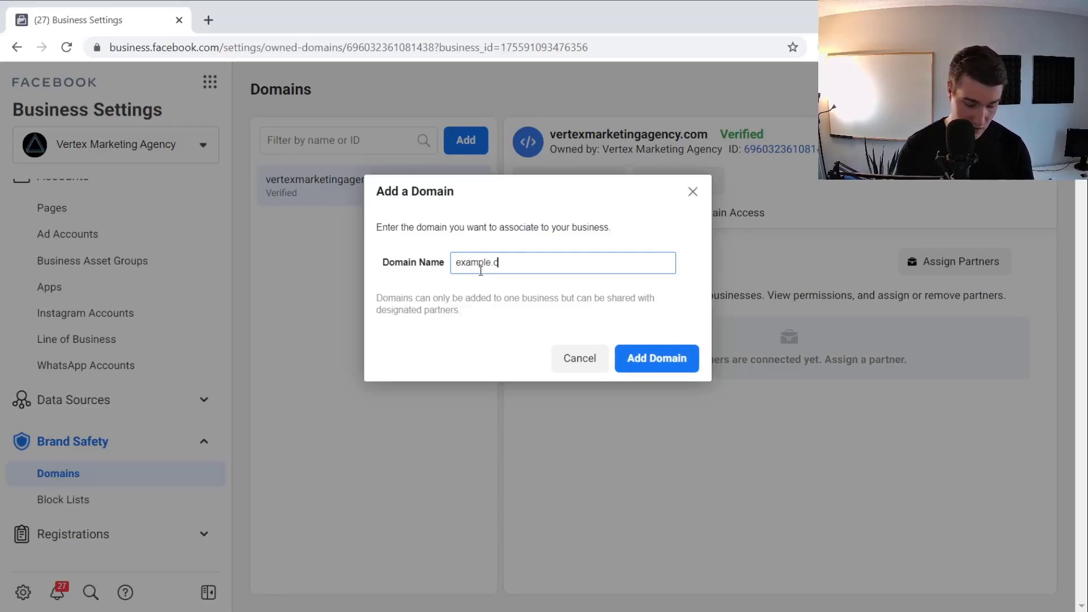
# Add example.com and view its DNS Verification TXT record instructions
pyautogui.click(665, 359)
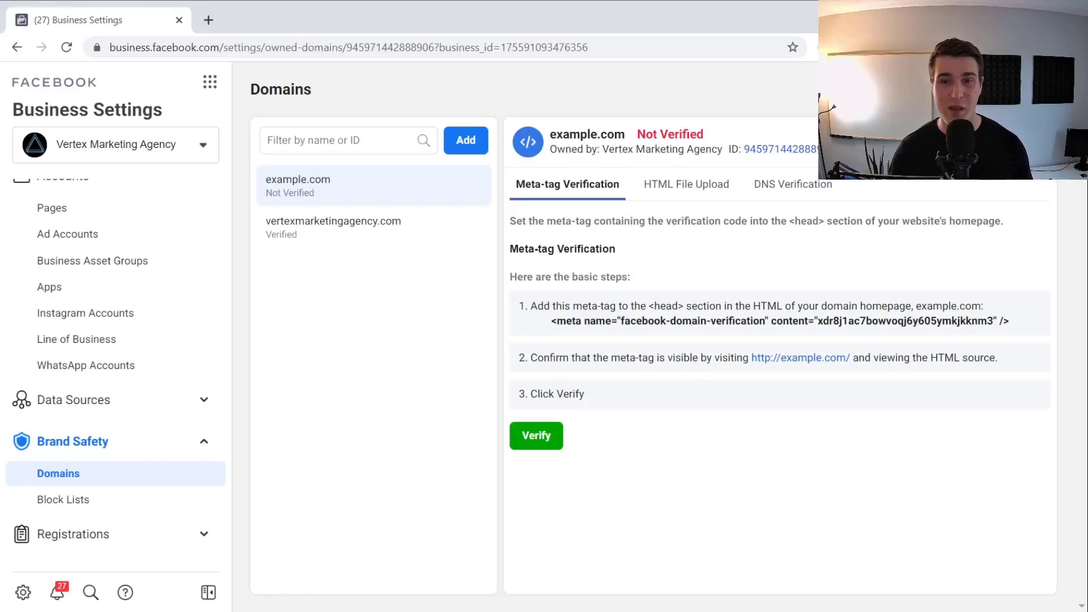
pyautogui.click(797, 198)
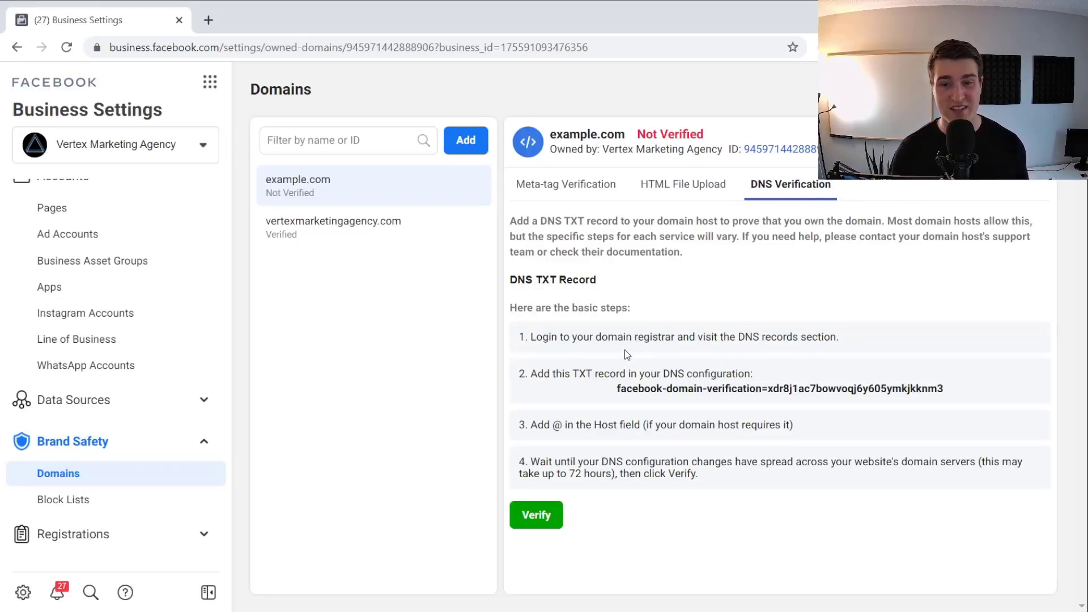
# Search for 'cloudfla' in a new tab and open the Cloudflare website
pyautogui.click(210, 20)
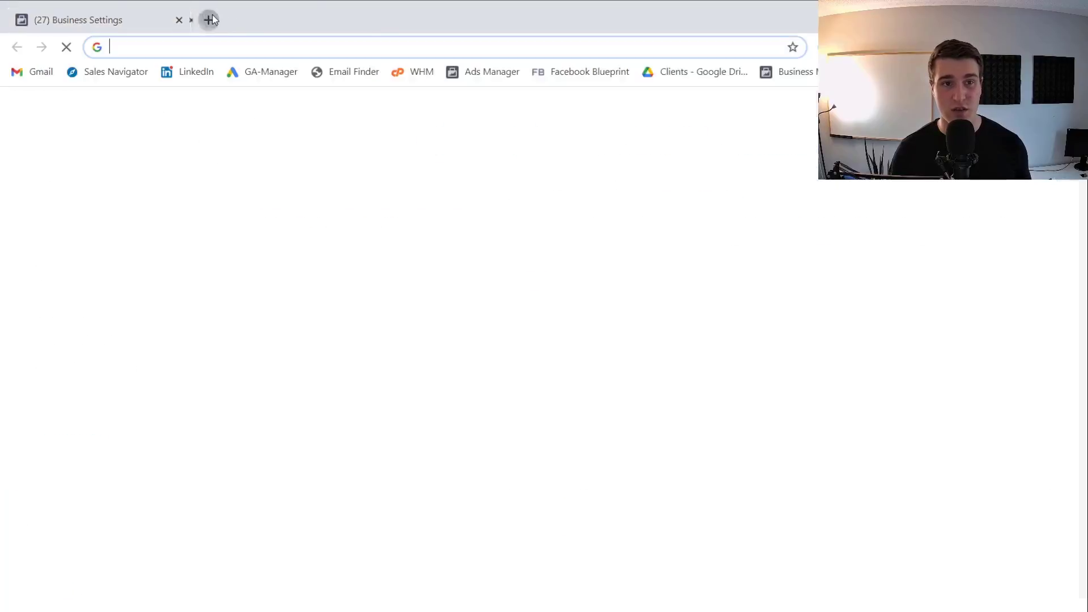
pyautogui.write('cloud')
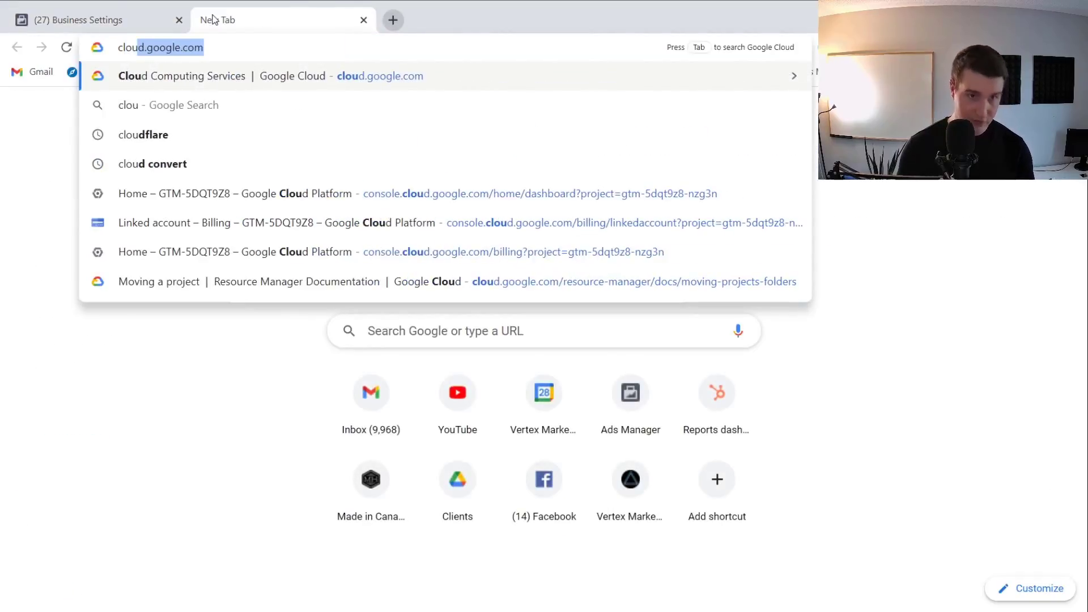
pyautogui.write('flare')
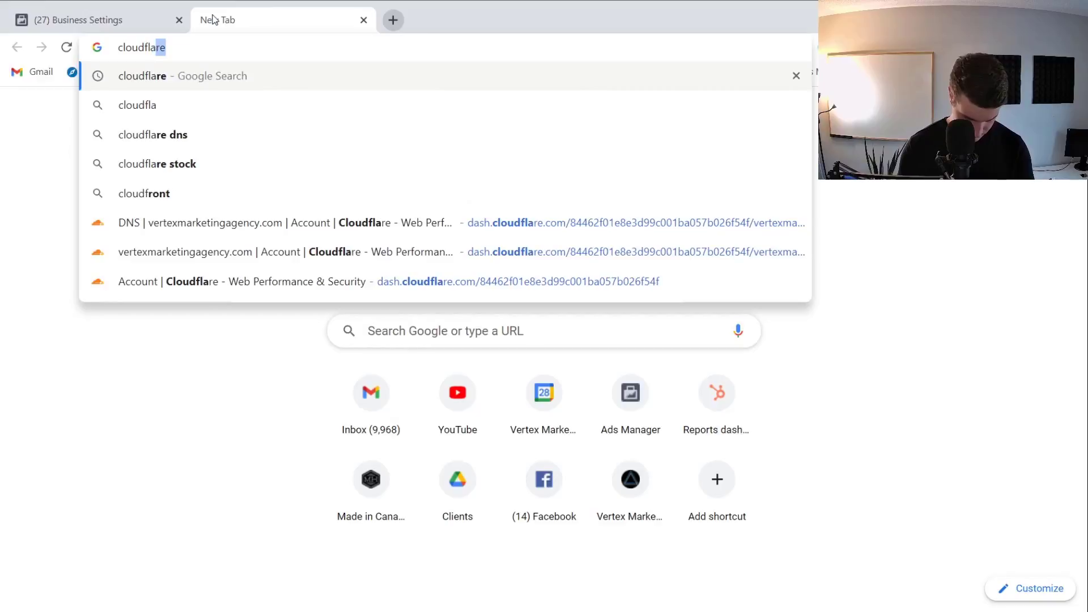
pyautogui.press('Return')
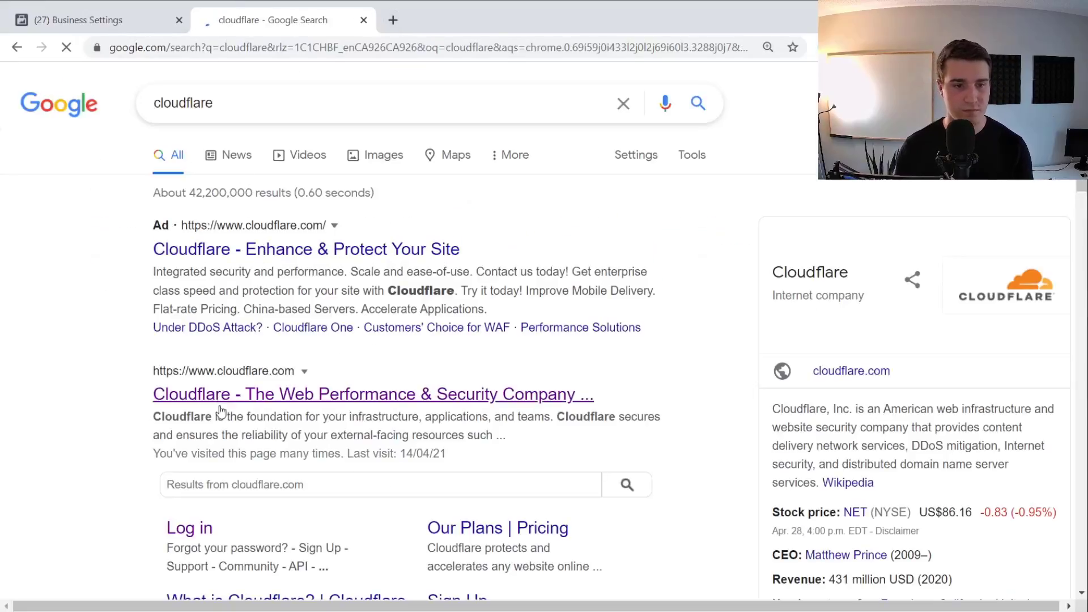
pyautogui.click(215, 396)
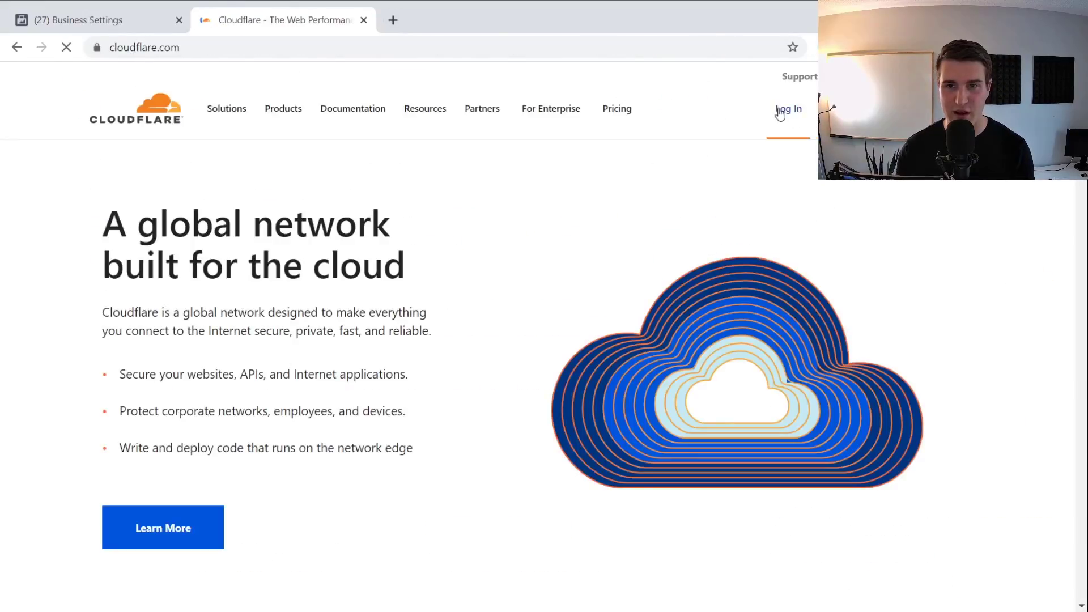
# Log in to Cloudflare and open the vertexmarketingagency.com site dashboard
pyautogui.click(777, 110)
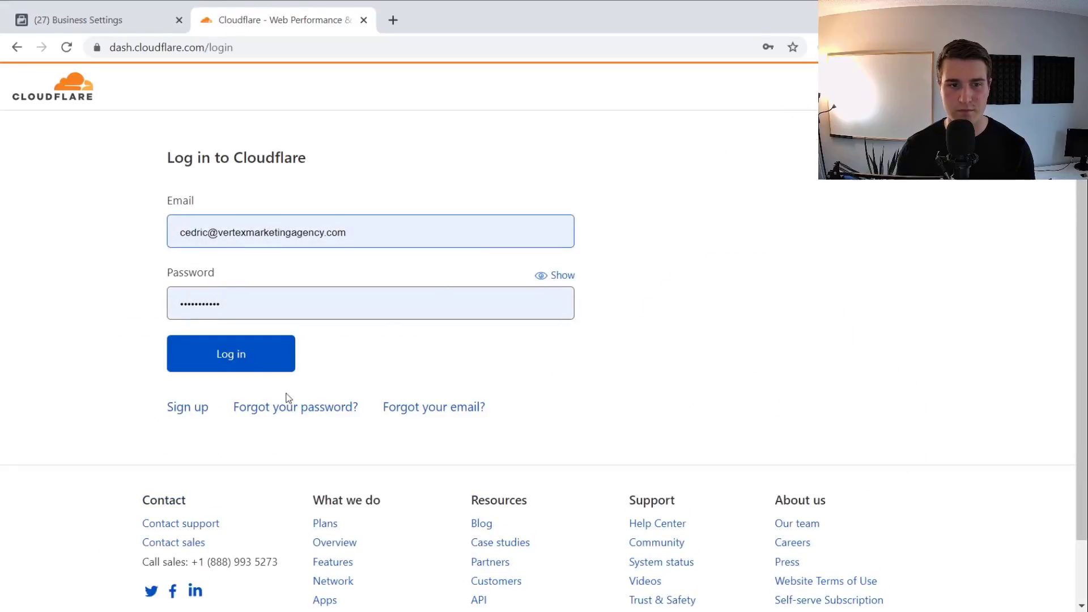
pyautogui.click(251, 372)
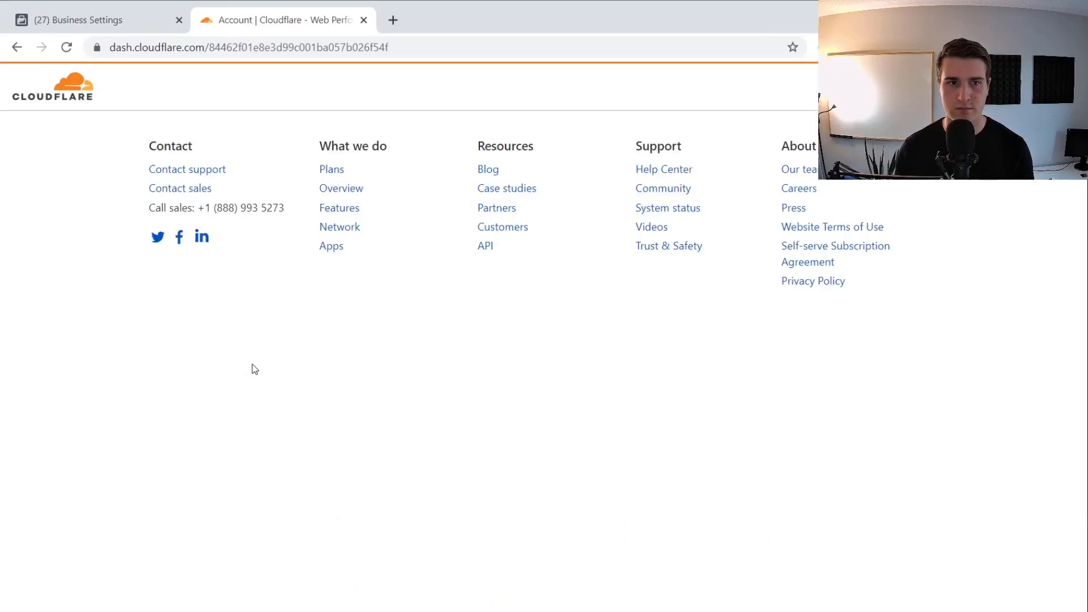
pyautogui.click(253, 334)
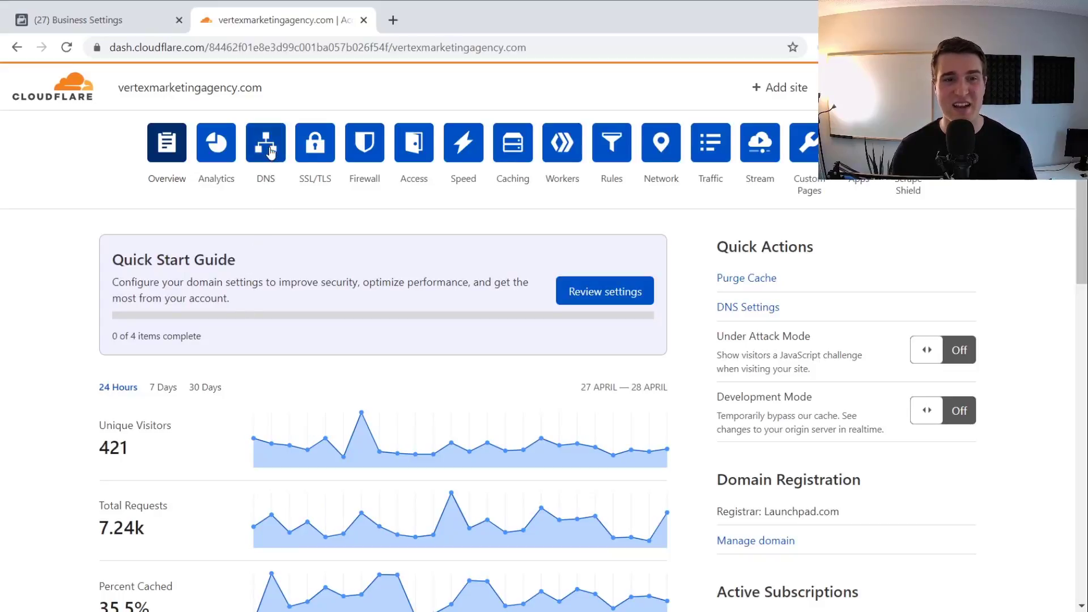
# Open vertexmarketingagency.com's DNS records and copy Facebook's TXT verification value from Business Settings
pyautogui.click(271, 175)
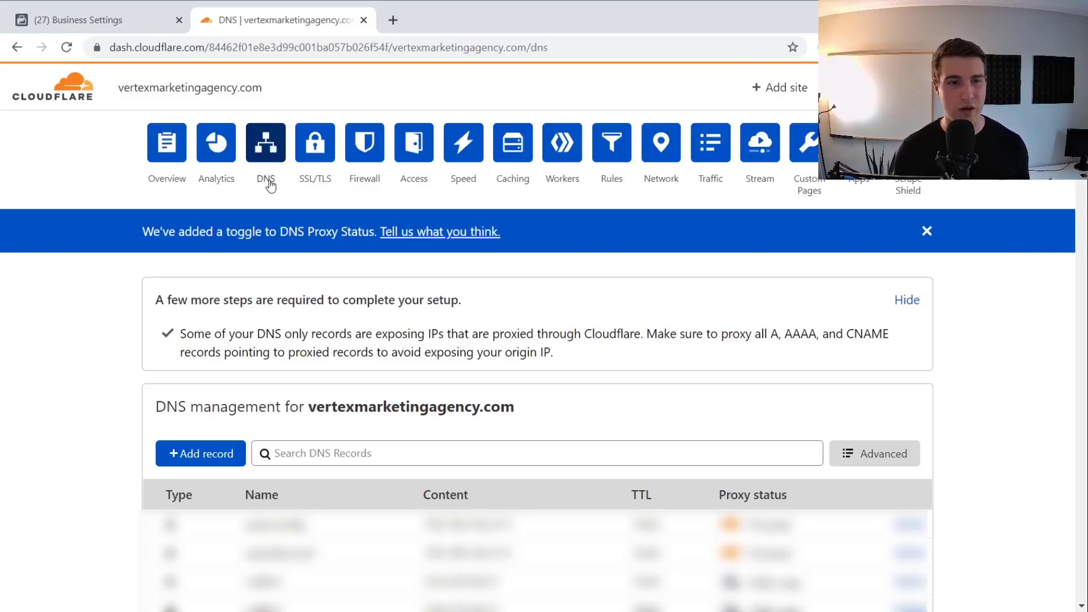
pyautogui.scroll(-1, 272, 255)
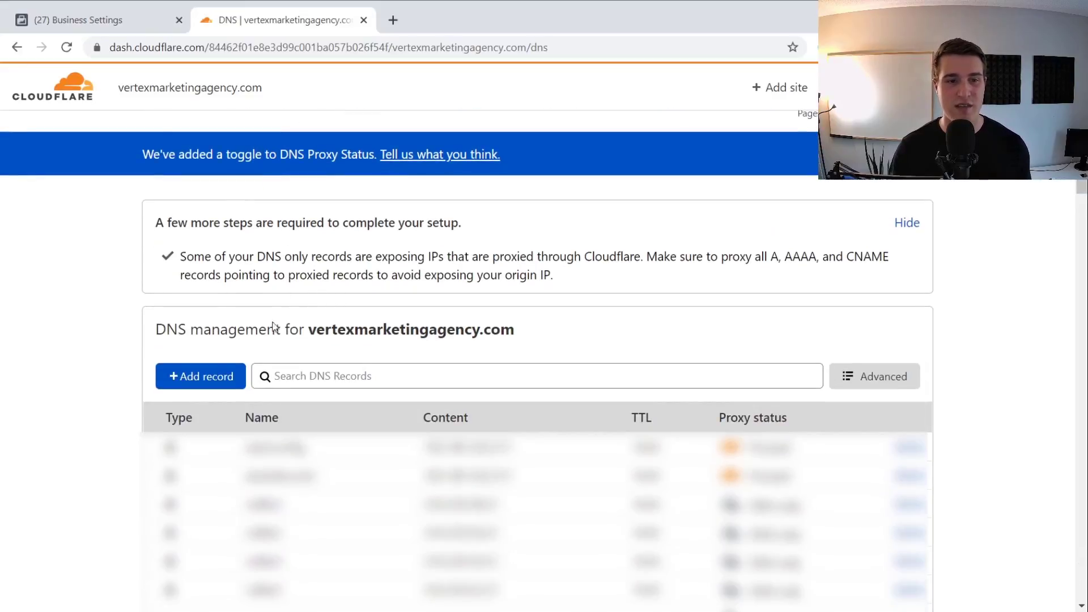
pyautogui.click(118, 20)
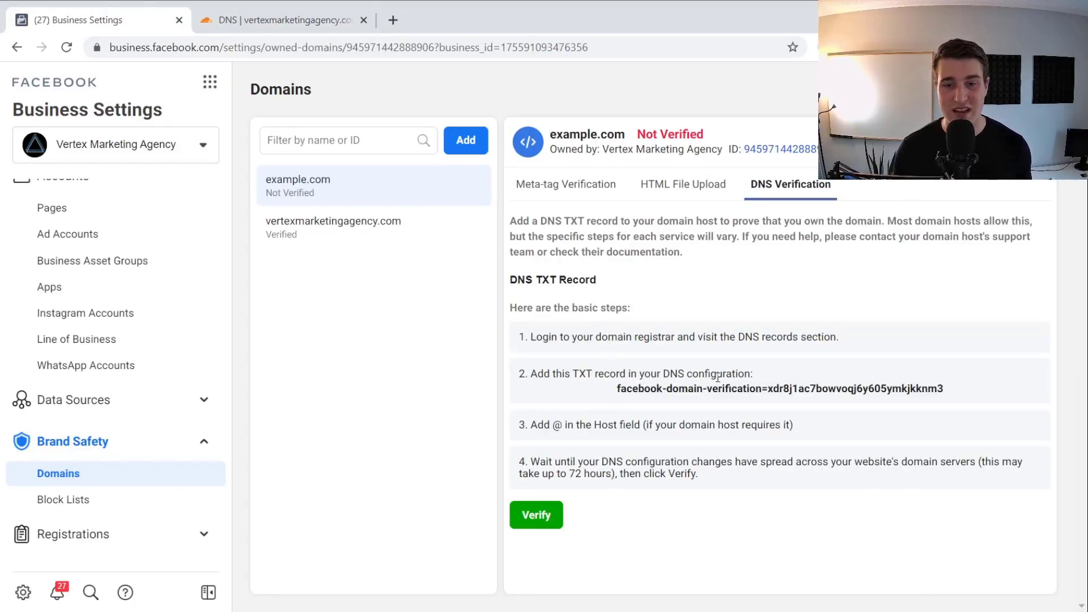
pyautogui.click(639, 392)
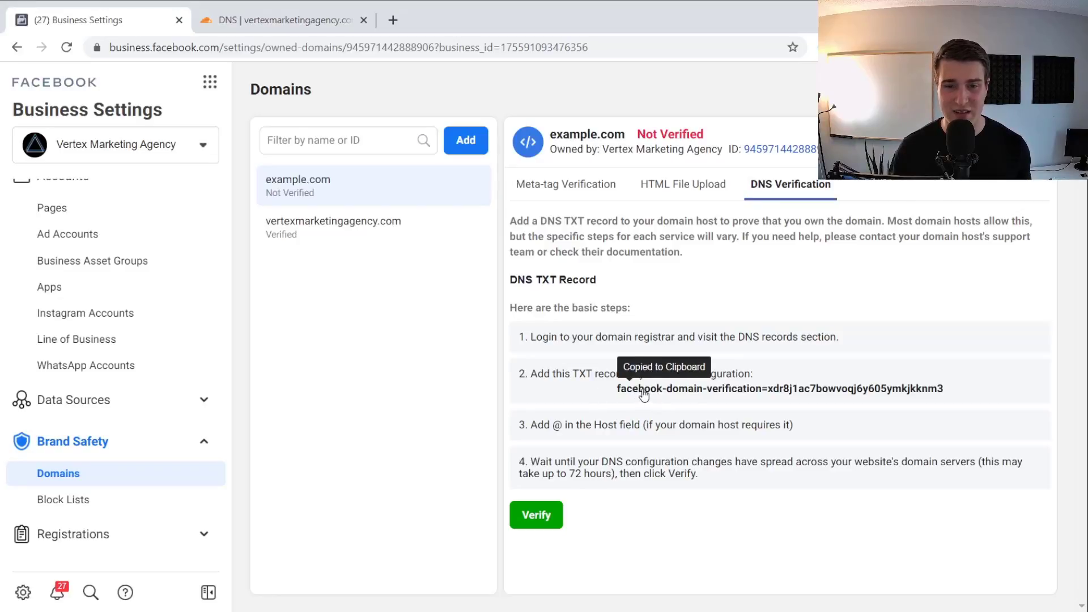
pyautogui.click(271, 20)
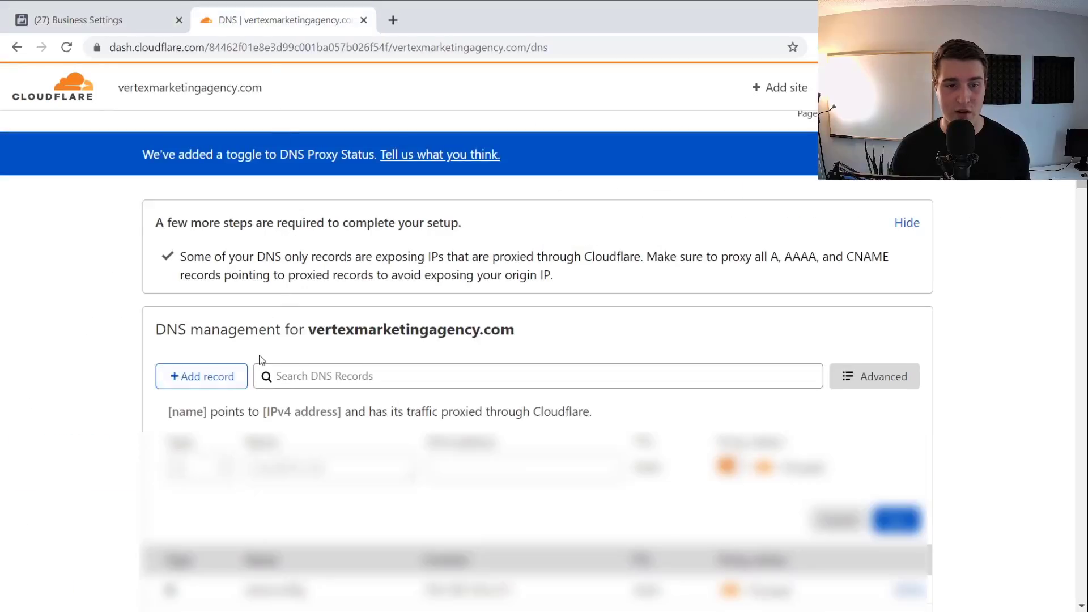
# Fill in a TXT record named @ with the pasted Facebook verification value
pyautogui.scroll(-2, 249, 374)
pyautogui.click(222, 388)
pyautogui.scroll(-2, 222, 392)
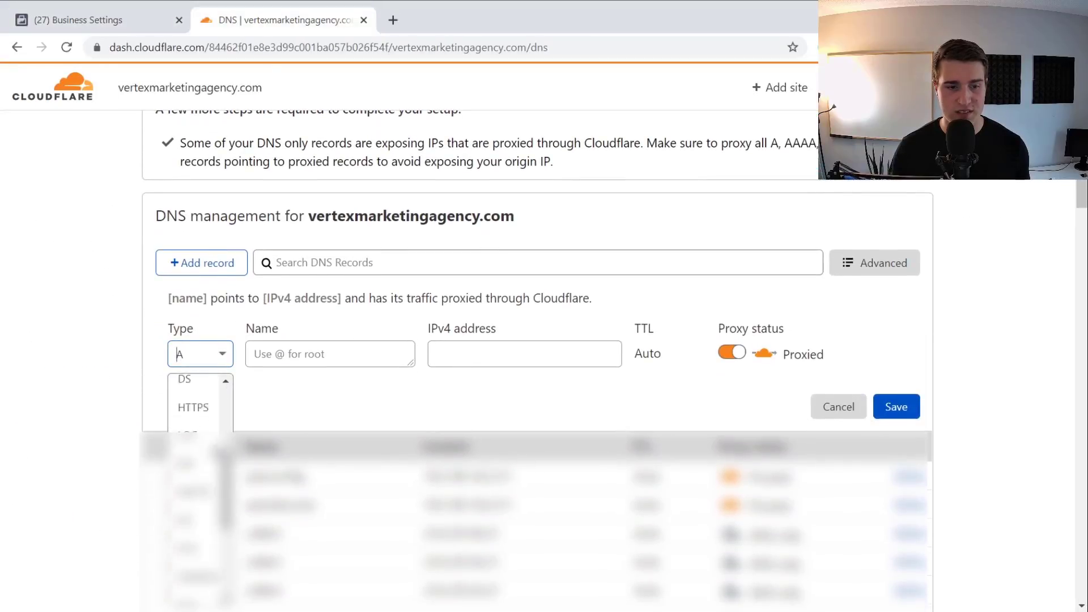
pyautogui.scroll(-5, 198, 408)
pyautogui.click(193, 561)
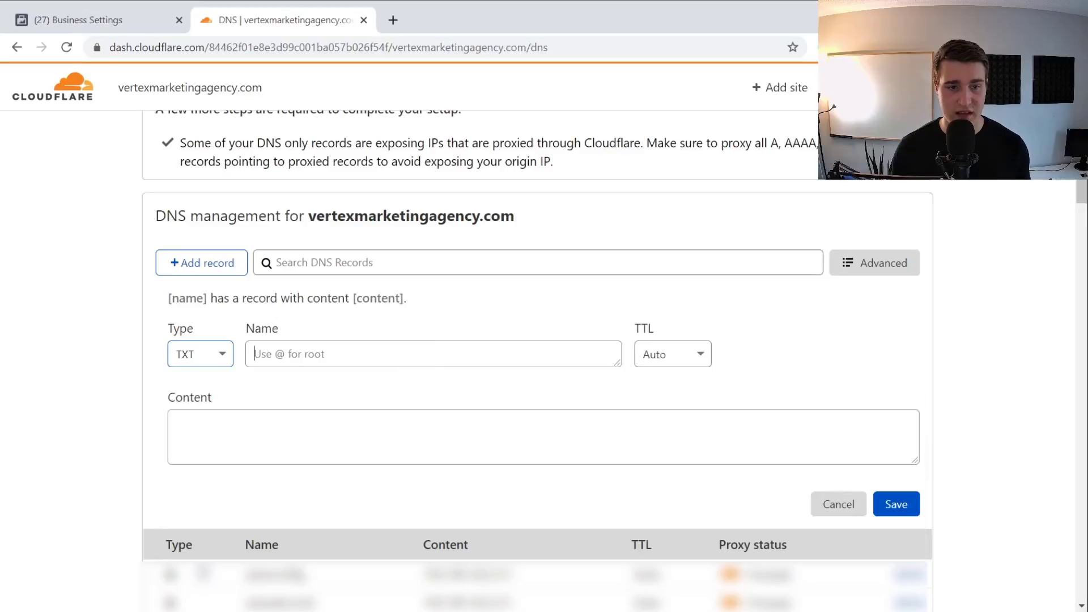
pyautogui.click(329, 345)
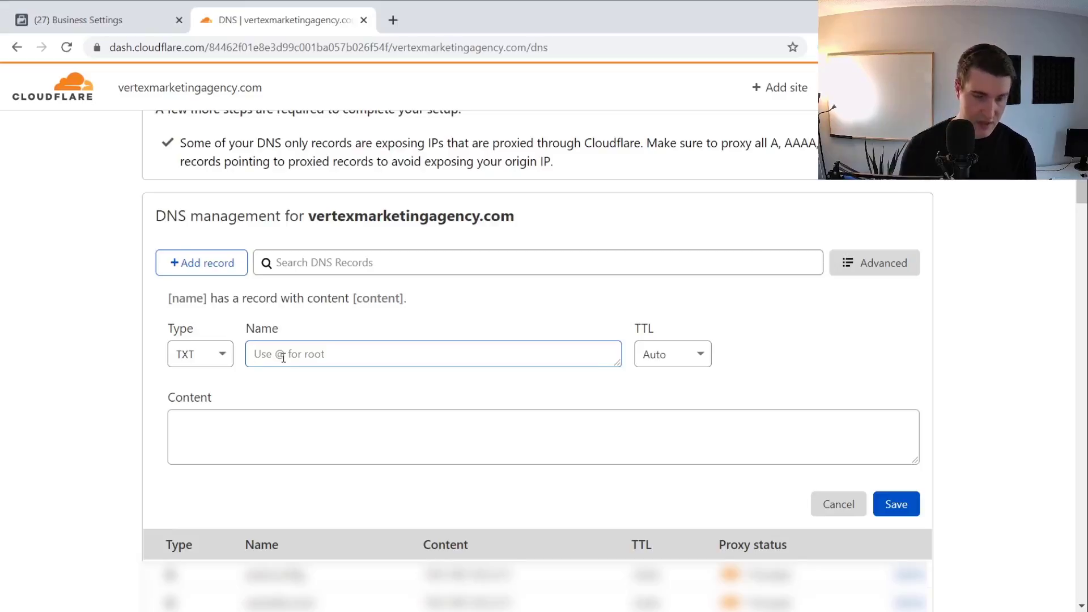
pyautogui.write('@')
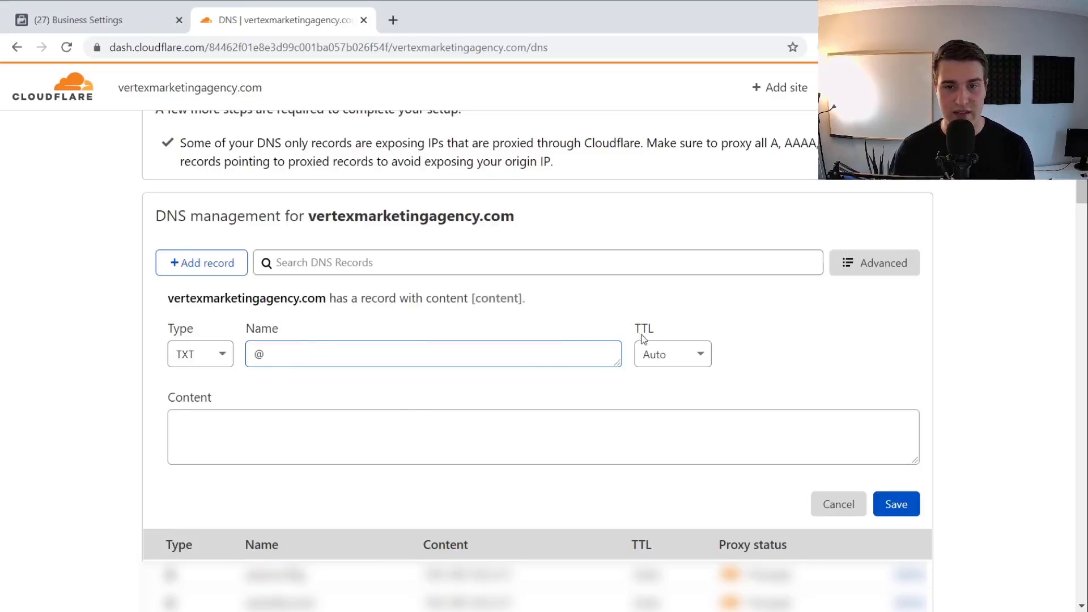
pyautogui.click(399, 437)
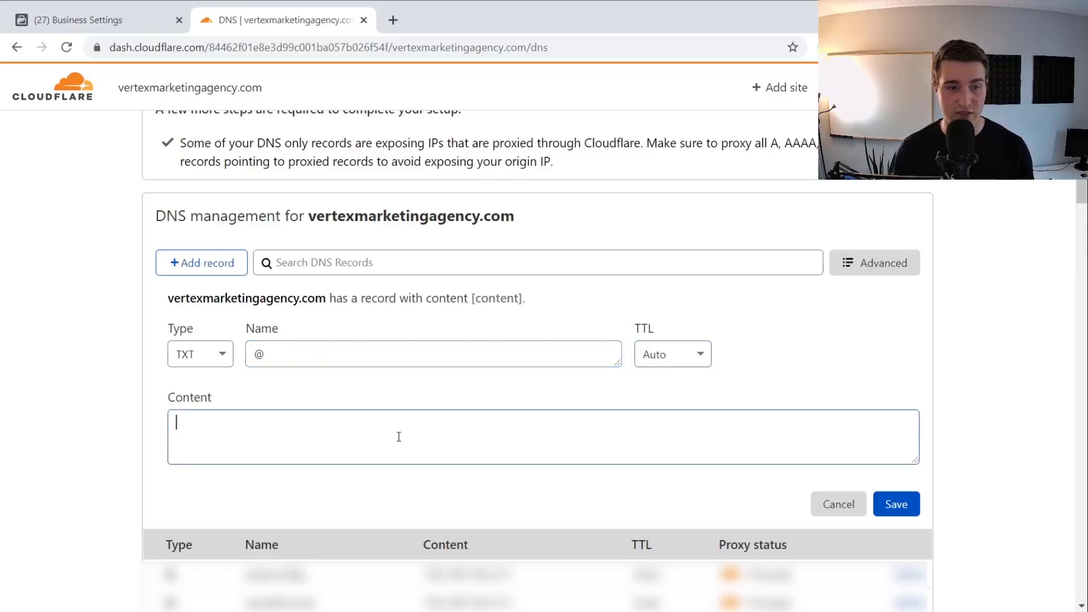
pyautogui.hotkey('ctrl', 'v')
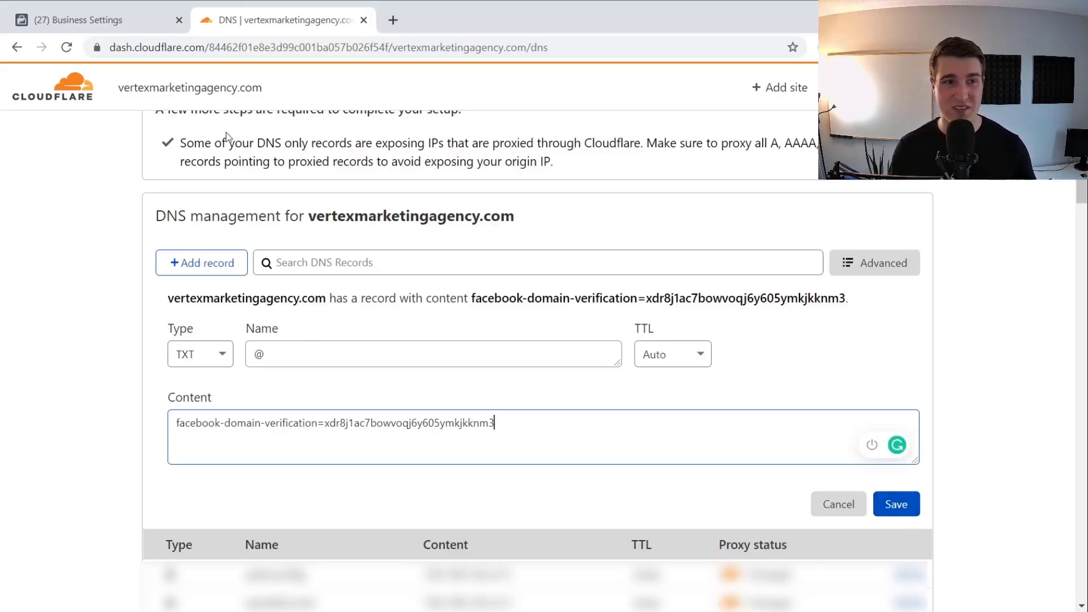
# Back in Business Settings, check vertexmarketingagency.com, then reopen example.com's meta-tag verification instructions
pyautogui.click(126, 22)
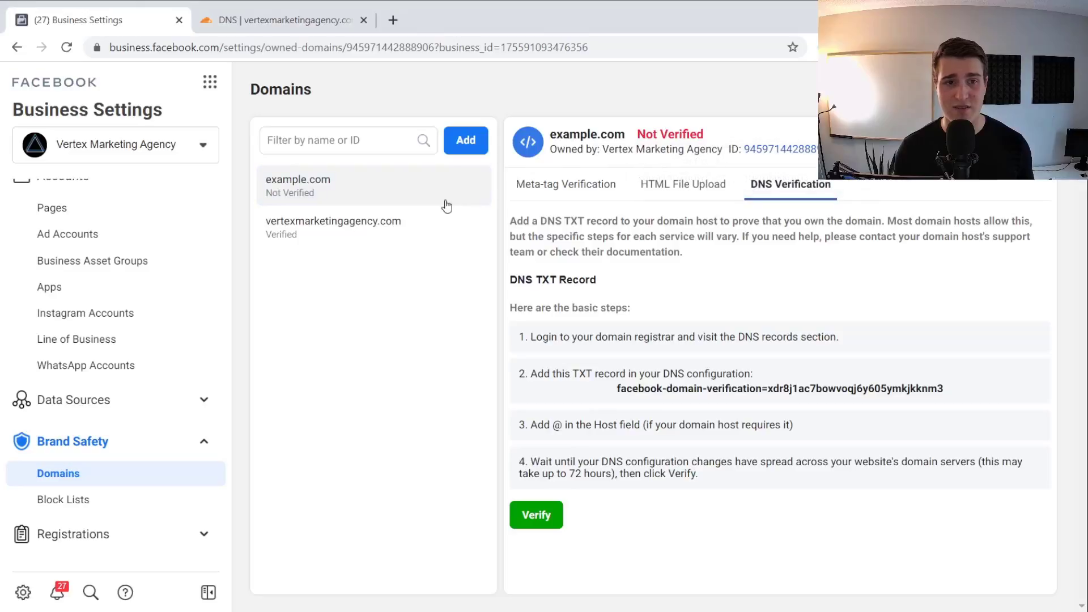
pyautogui.click(418, 227)
pyautogui.moveTo(731, 135)
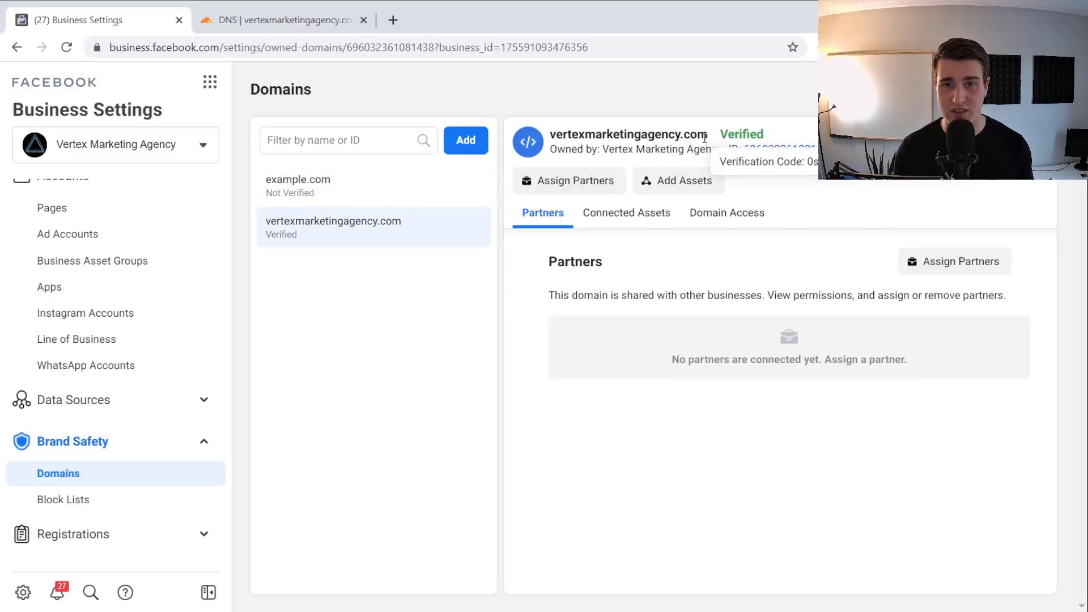
pyautogui.click(408, 199)
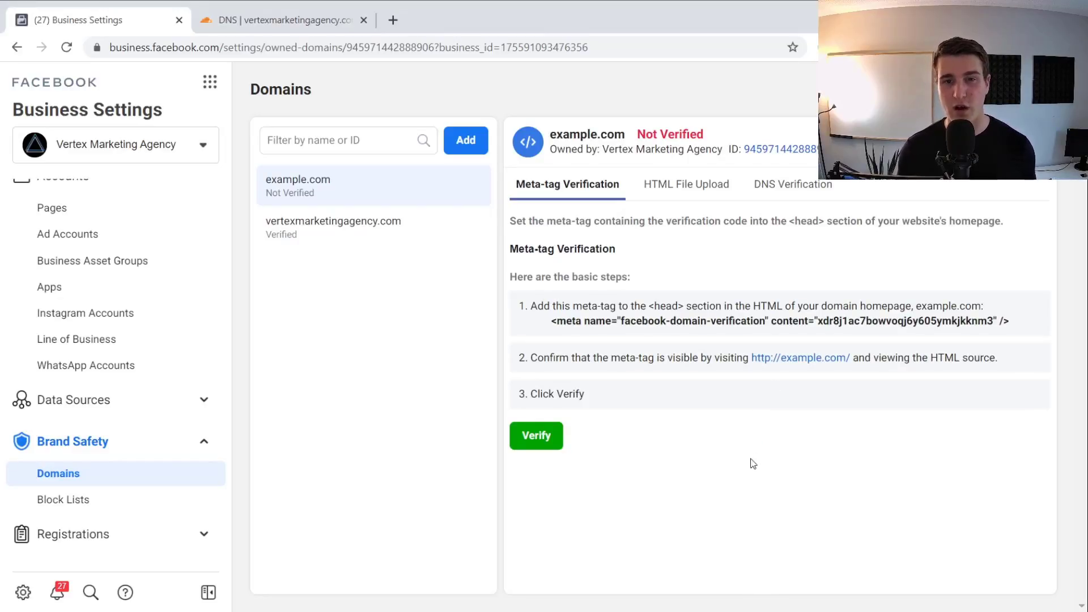
# Download example.com's HTML verification file from the HTML File Upload tab
pyautogui.click(683, 185)
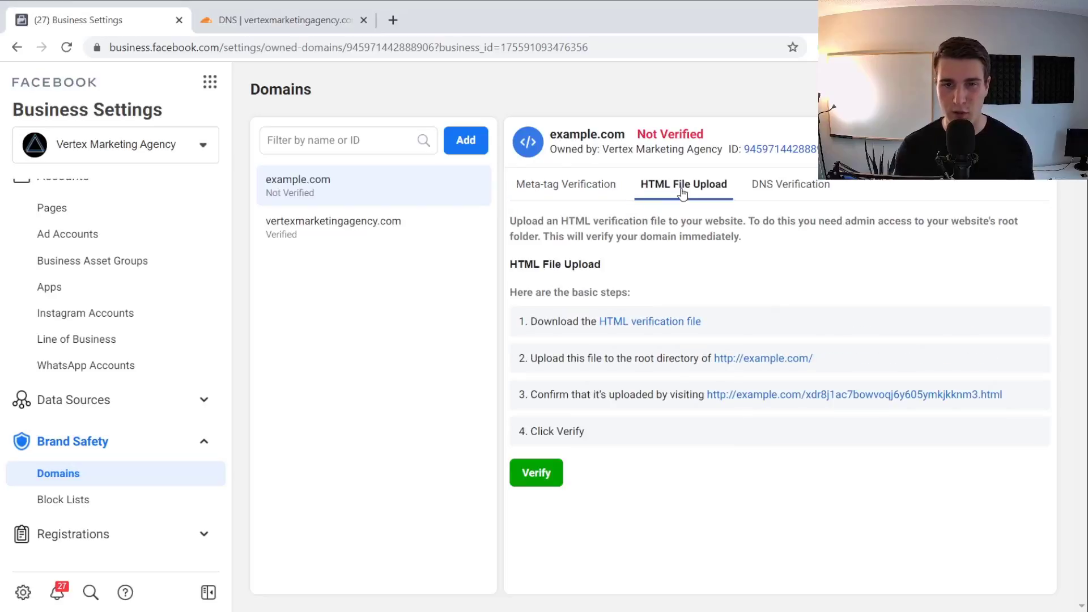
pyautogui.click(652, 322)
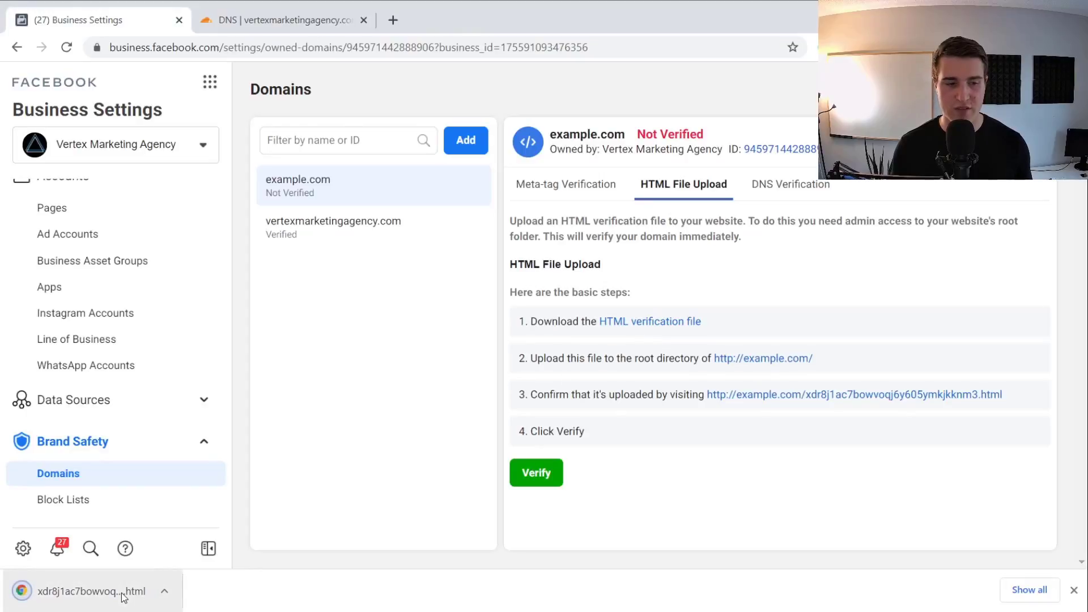
pyautogui.click(393, 21)
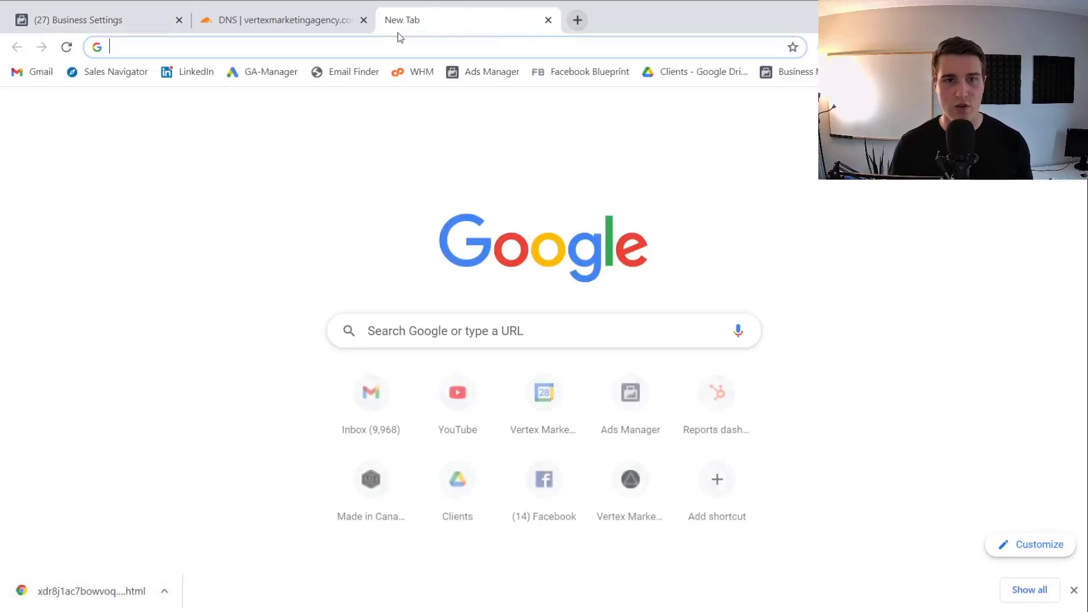
# Log in to WHM and open cPanel for vertexmarketingagency.com from List Accounts
pyautogui.click(416, 77)
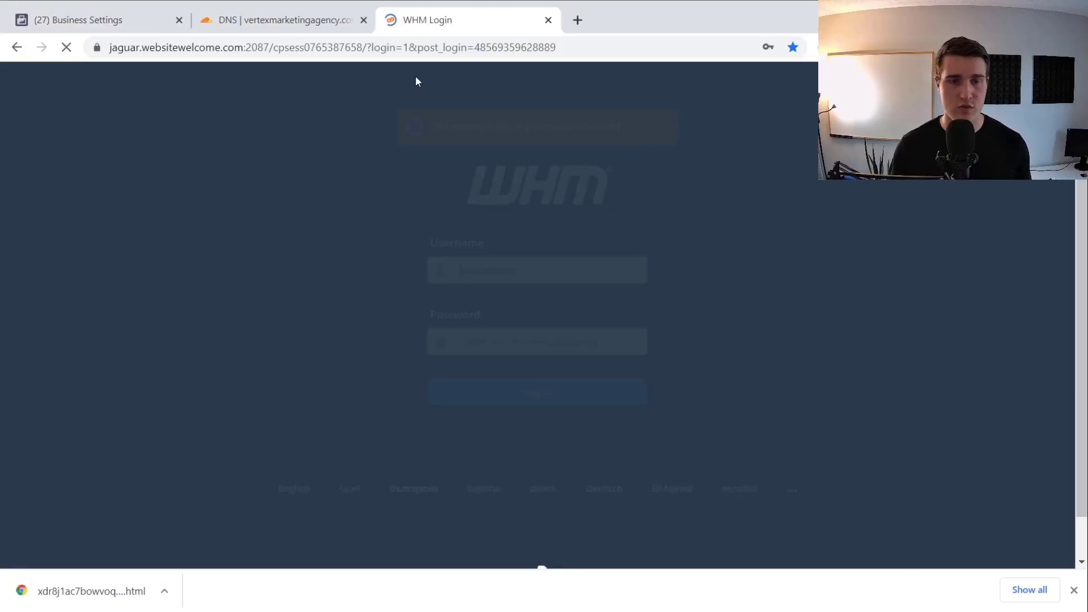
pyautogui.click(494, 400)
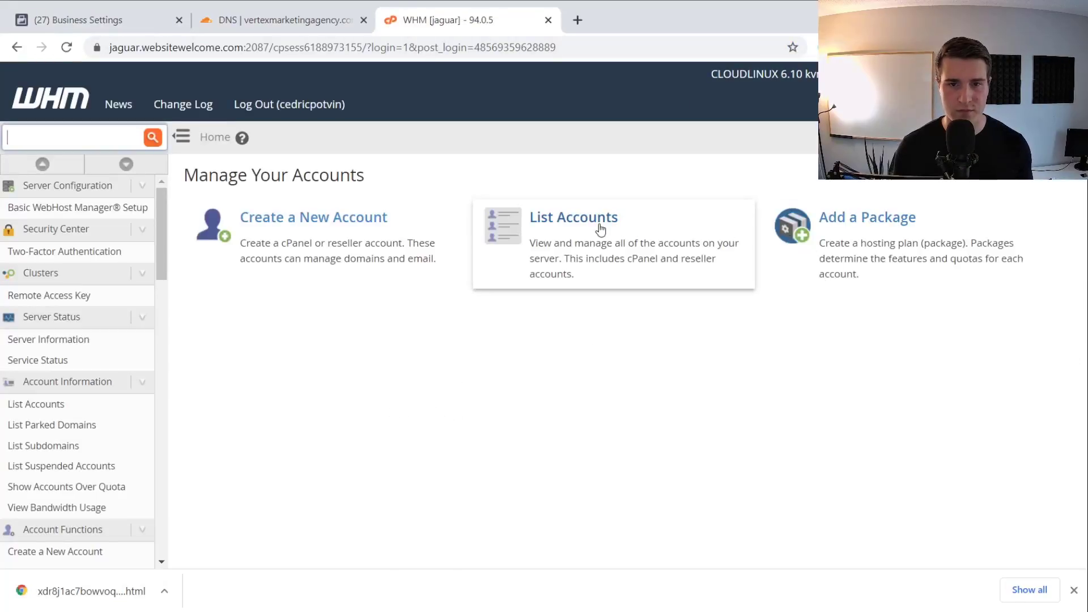
pyautogui.click(600, 229)
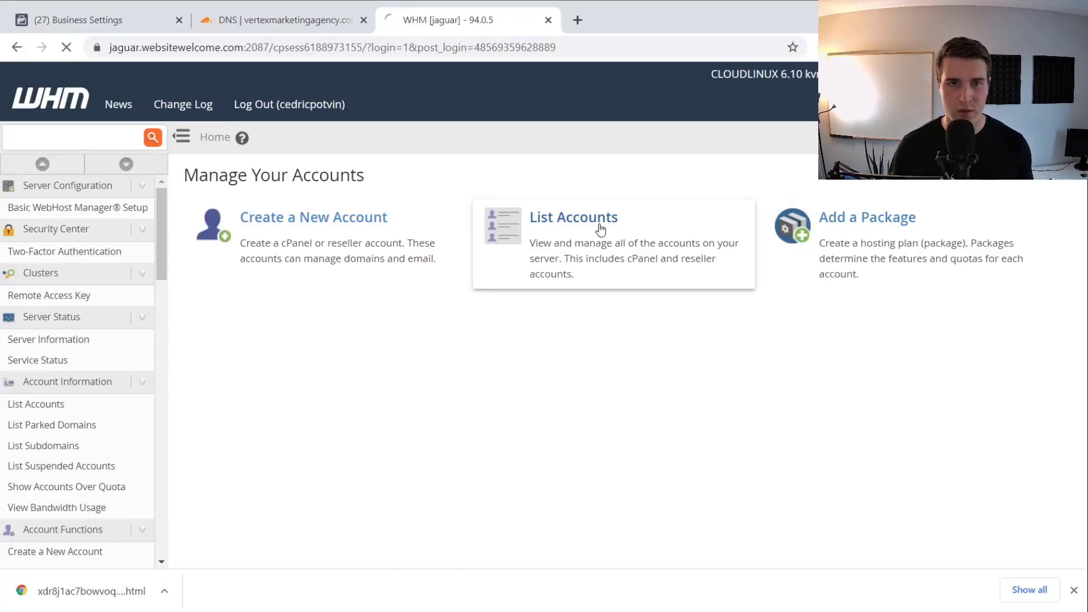
pyautogui.scroll(-5, 258, 341)
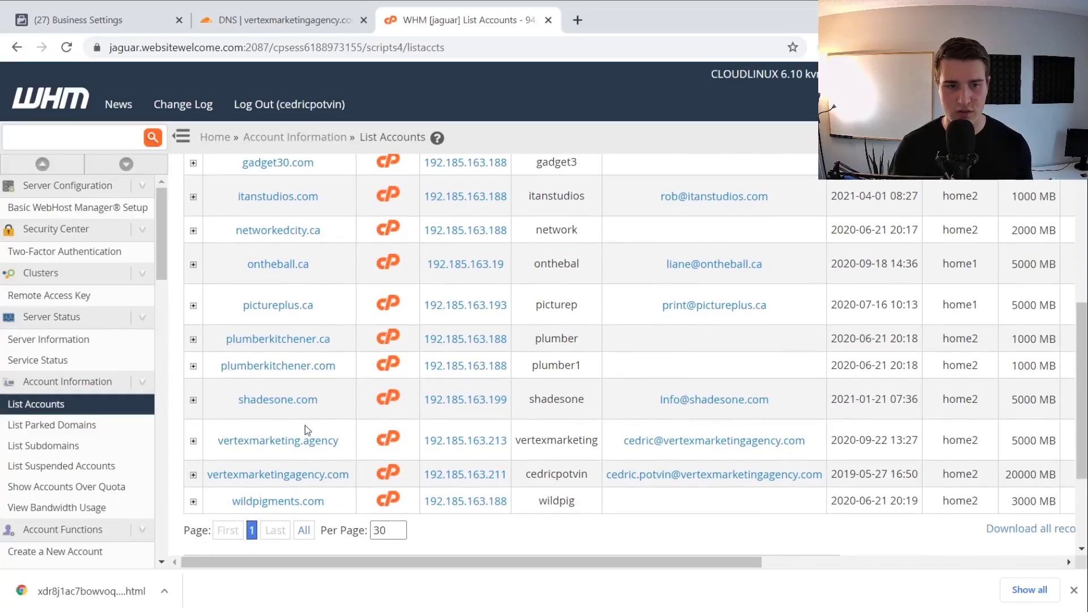
pyautogui.click(383, 476)
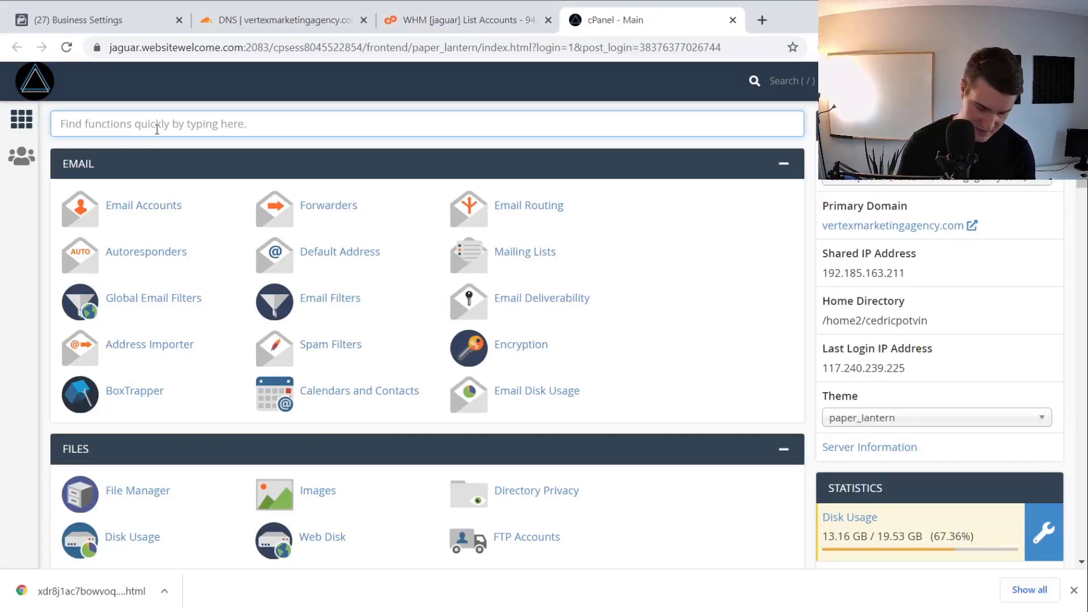
# Upload the xdr8j1ac7bowvoqj6y605ymkjkknm3.html verification file into public_html via cPanel File Manager
pyautogui.write('file')
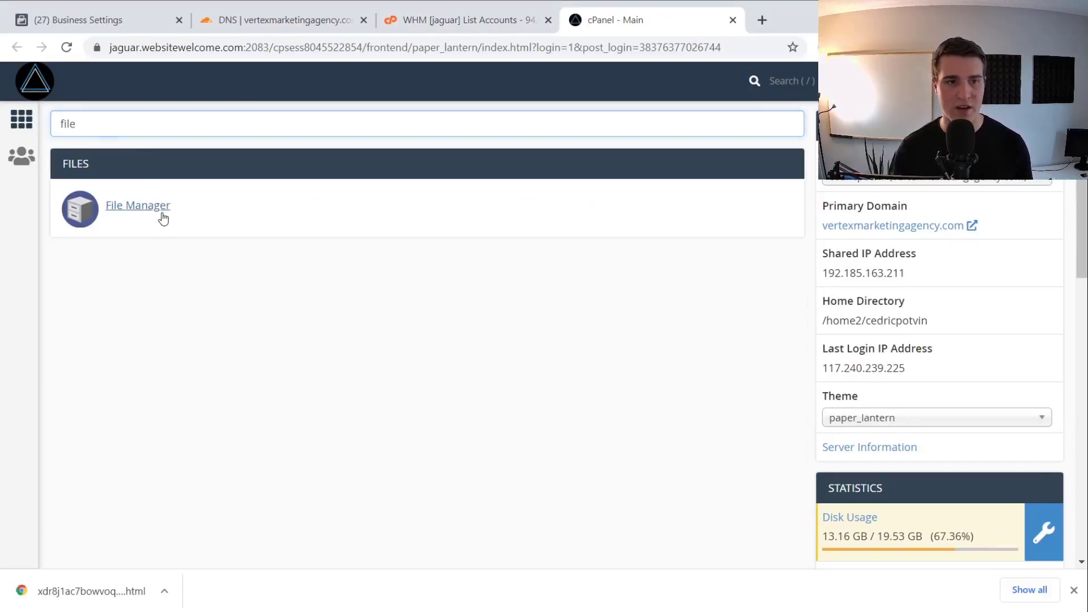
pyautogui.click(162, 214)
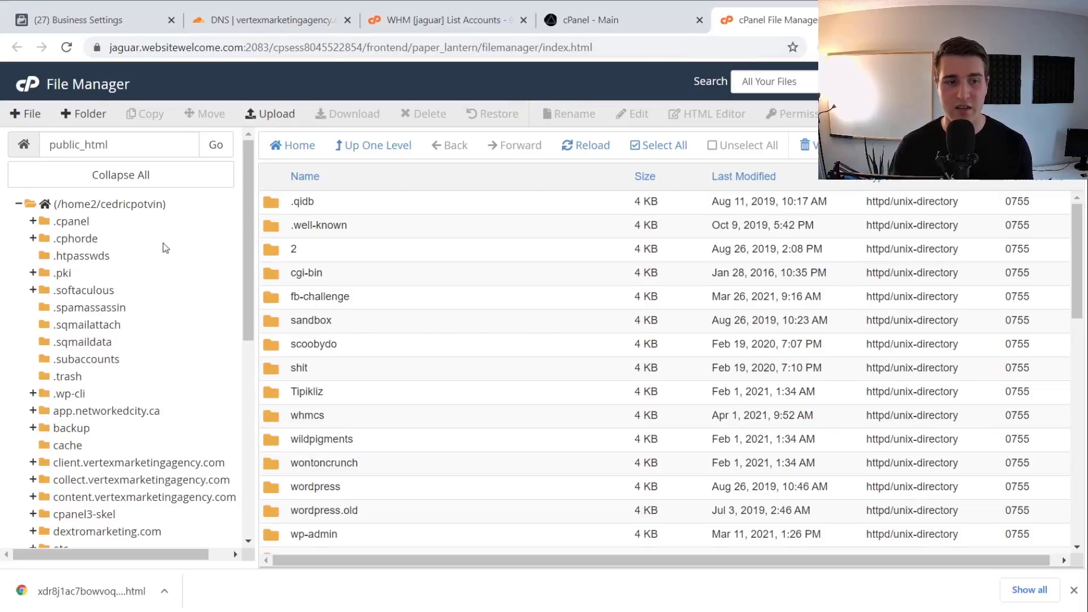
pyautogui.scroll(-5, 114, 309)
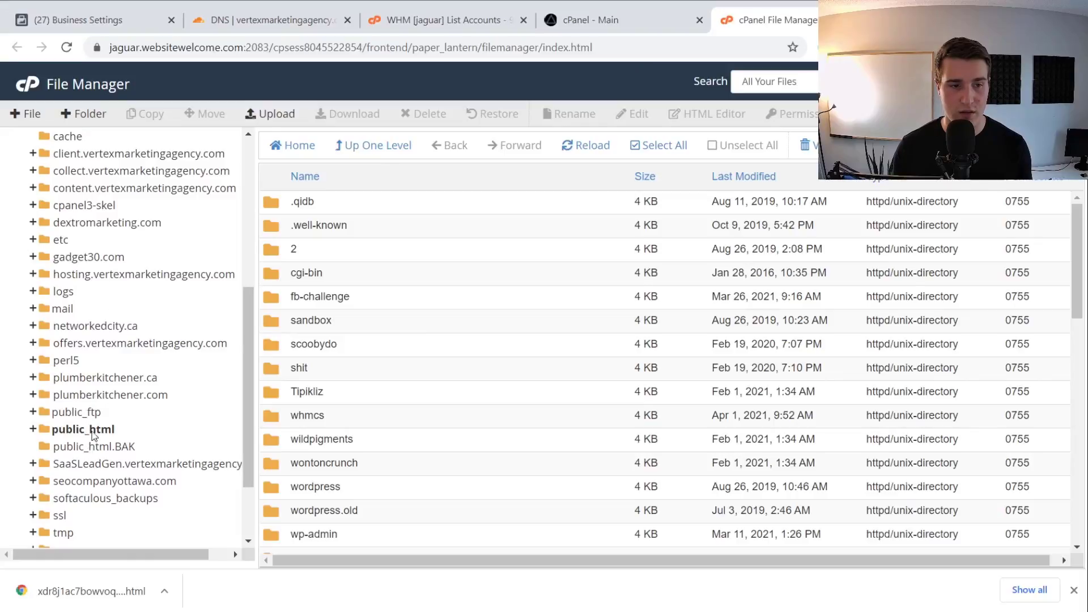
pyautogui.click(90, 431)
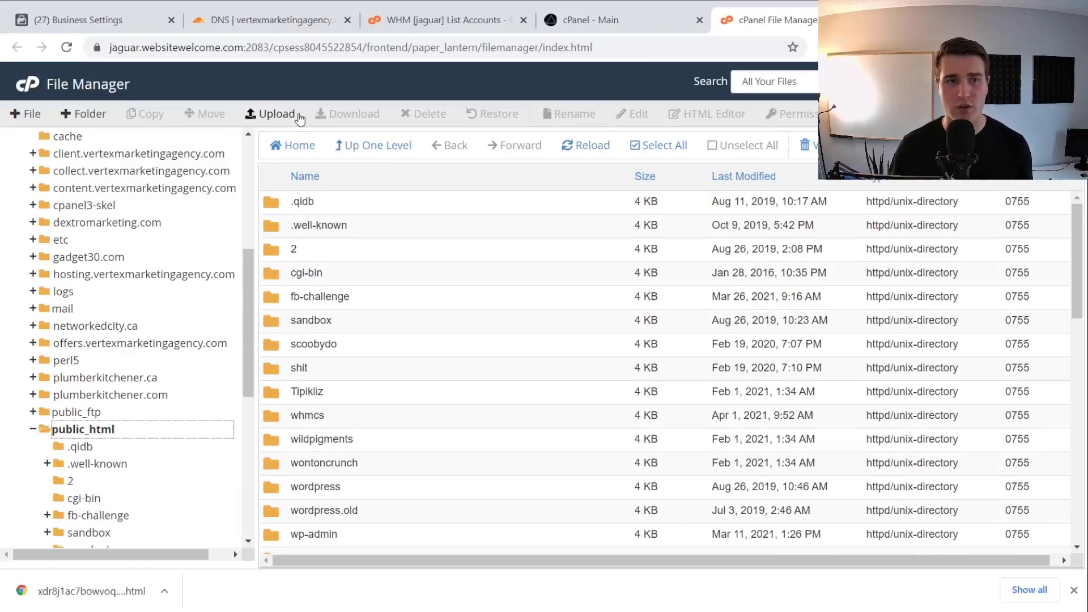
pyautogui.click(278, 113)
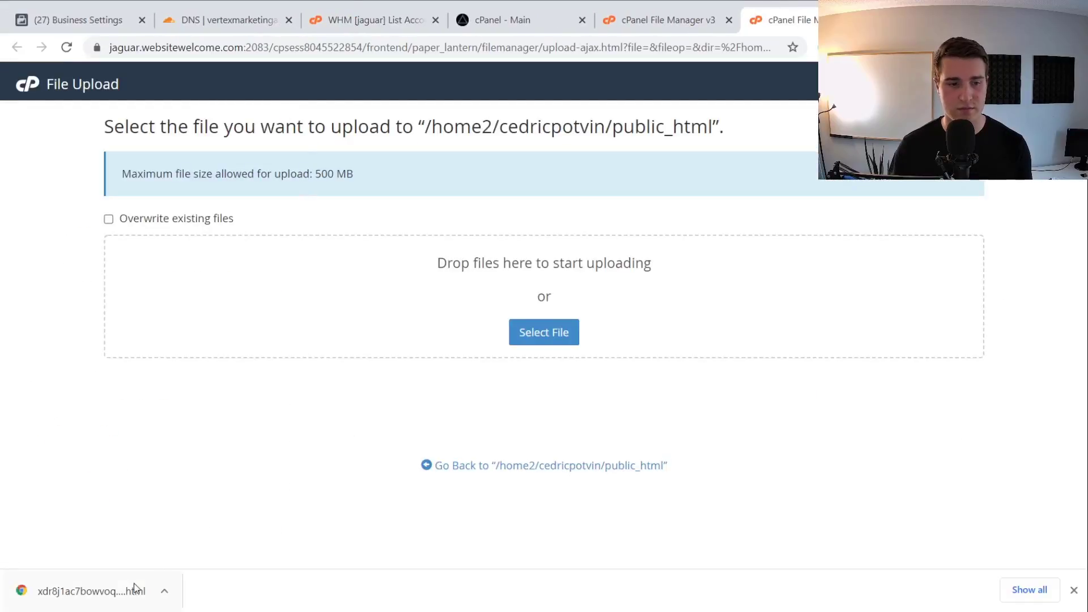
pyautogui.click(562, 334)
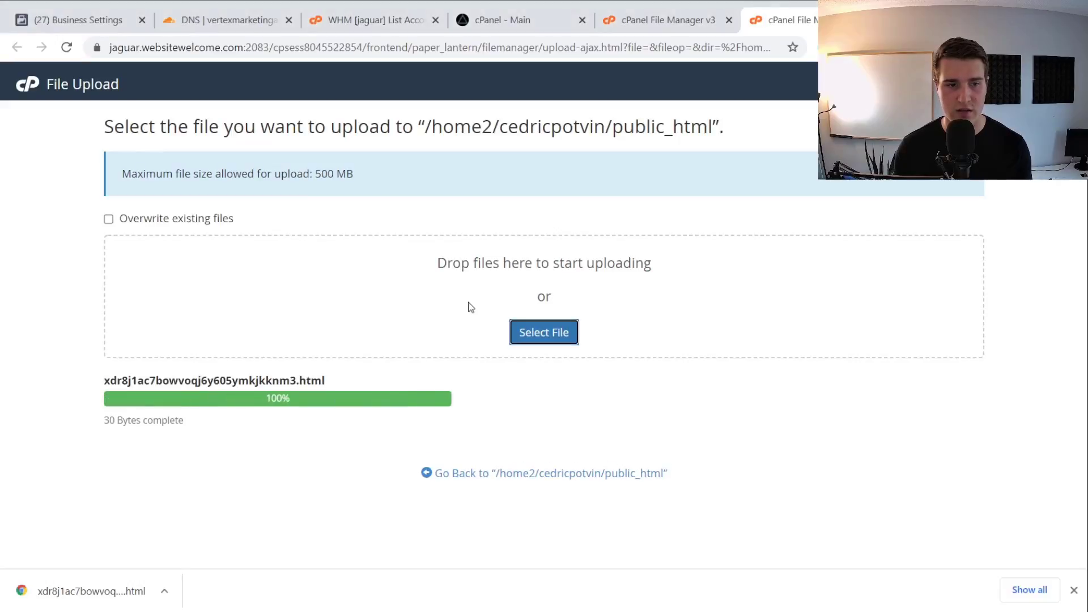
# Confirm the .html file is listed in public_html and return to the Business Settings tab
pyautogui.hotkey('ctrl', 'w')
pyautogui.scroll(-13, 511, 349)
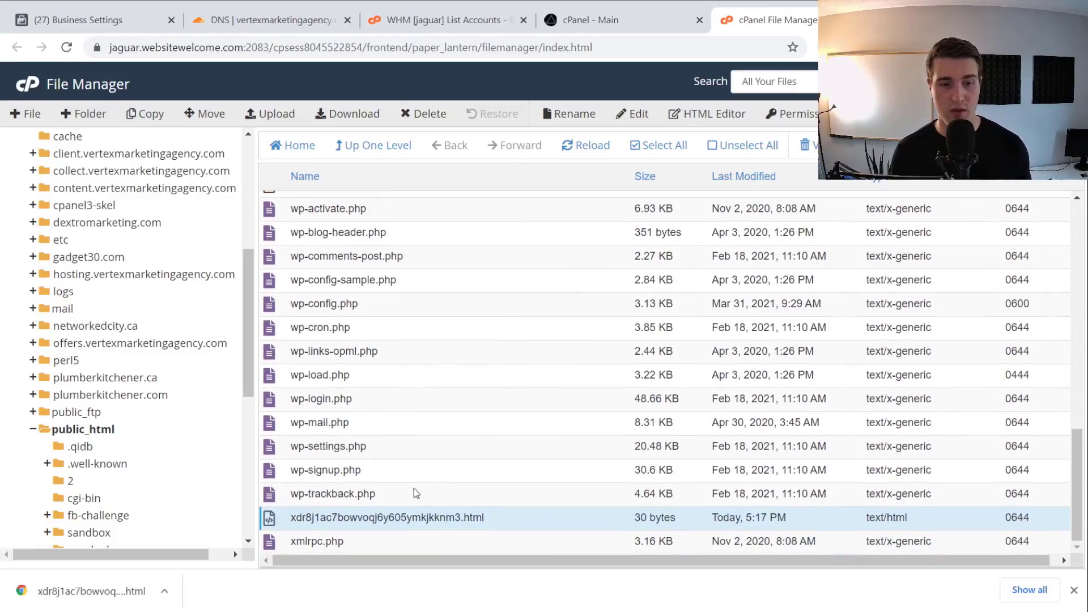
pyautogui.moveTo(291, 521); pyautogui.dragTo(482, 522)
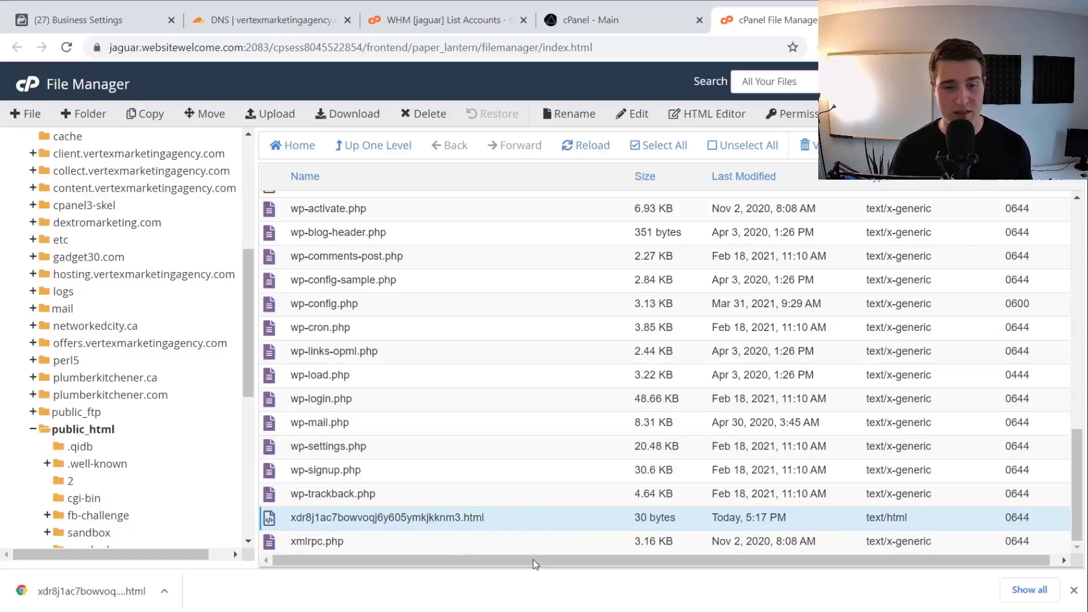
pyautogui.click(85, 20)
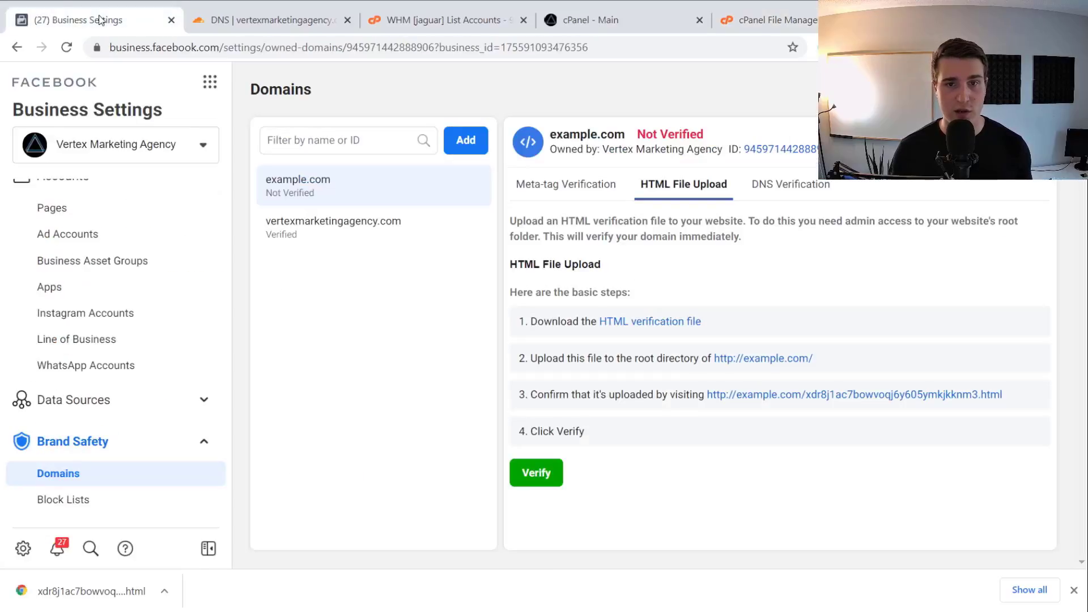
# Show example.com's meta-tag verification instructions and copy the facebook-domain-verification tag
pyautogui.click(598, 192)
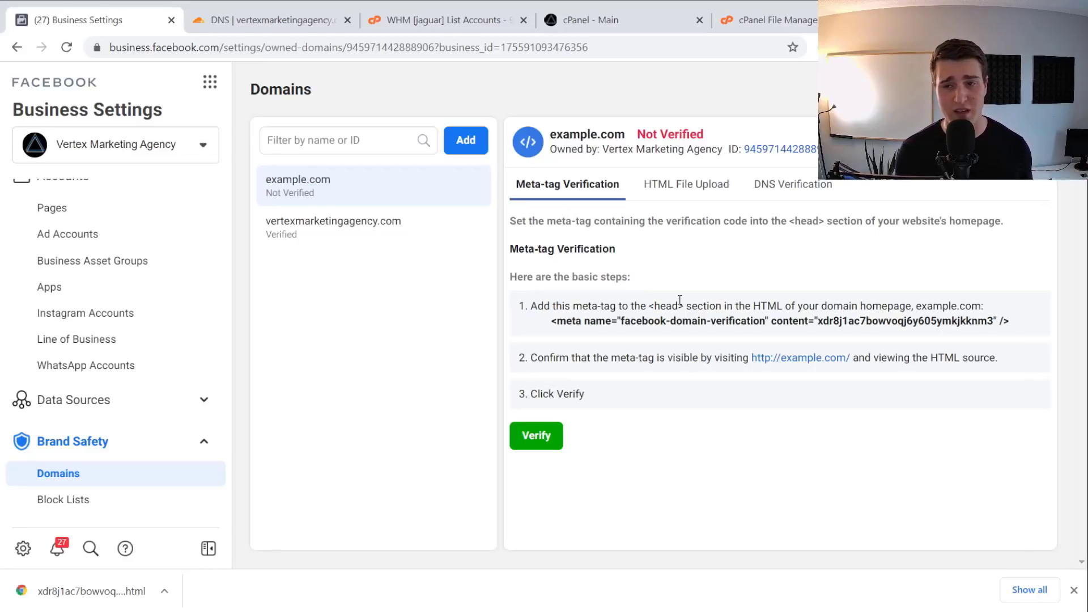
pyautogui.click(563, 324)
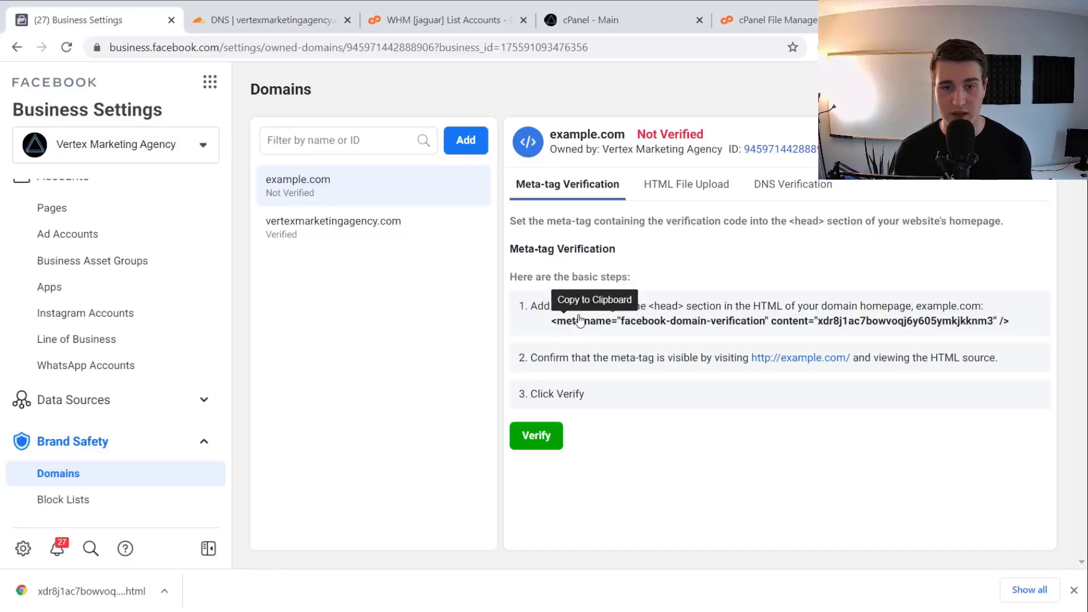
# Log in to the blog's WordPress admin in a new browser tab
pyautogui.hotkey('ctrl', 't')
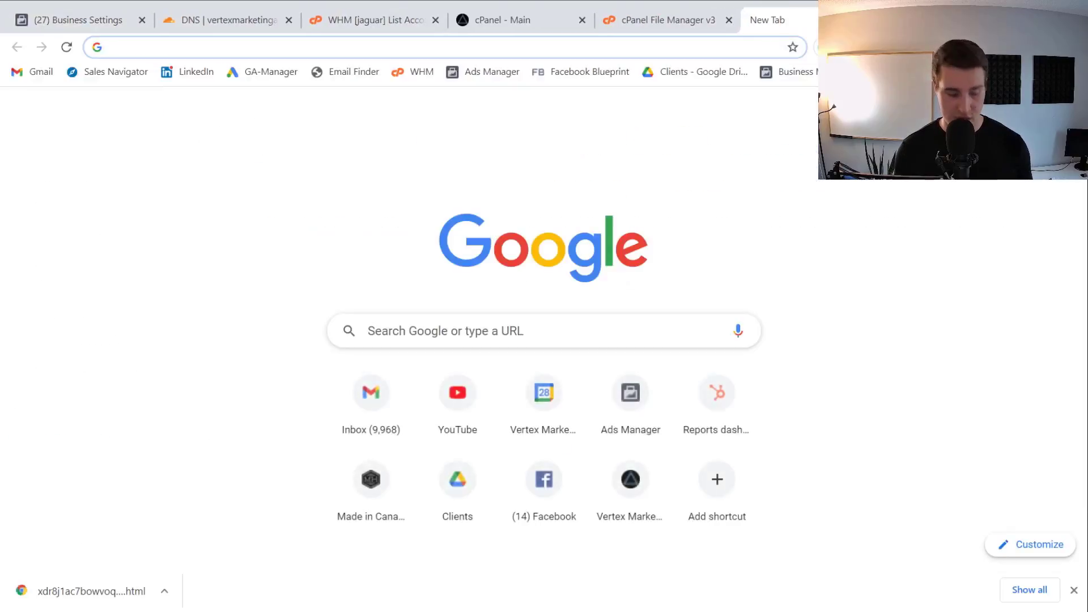
pyautogui.write('demo')
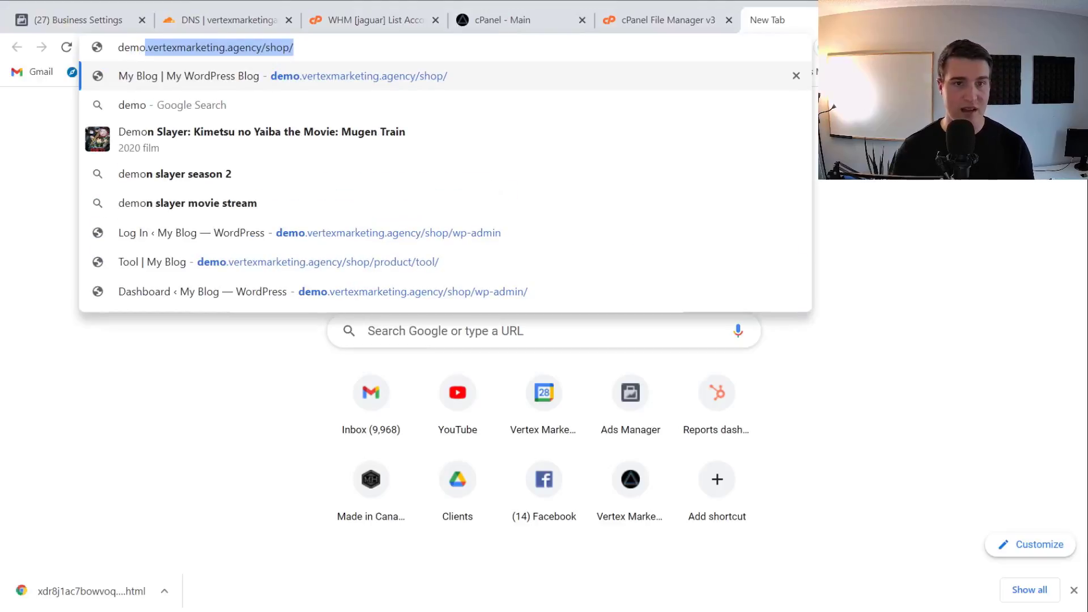
pyautogui.click(584, 228)
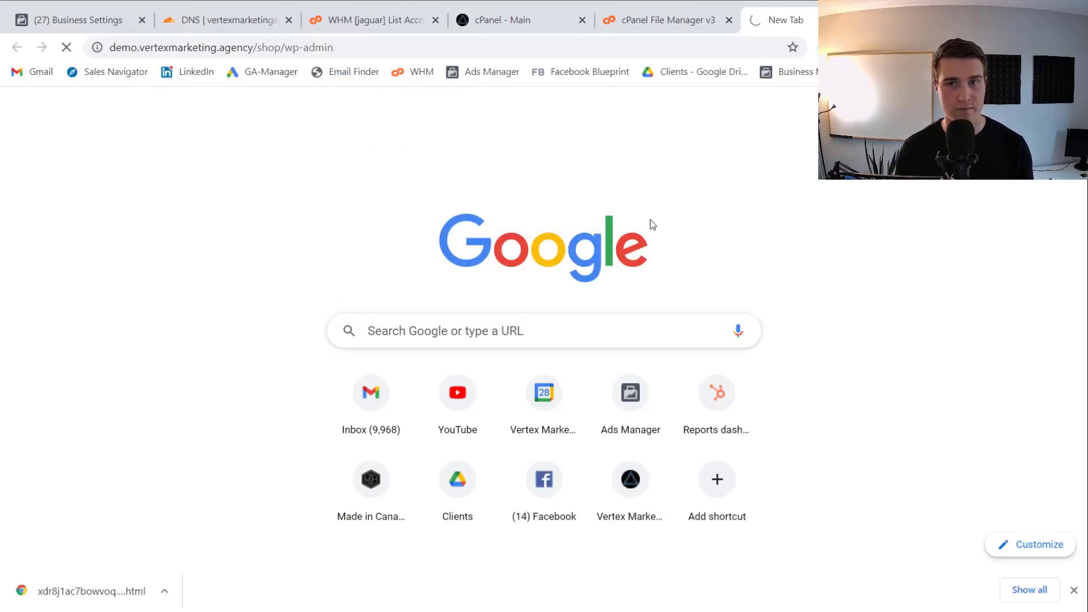
pyautogui.click(626, 395)
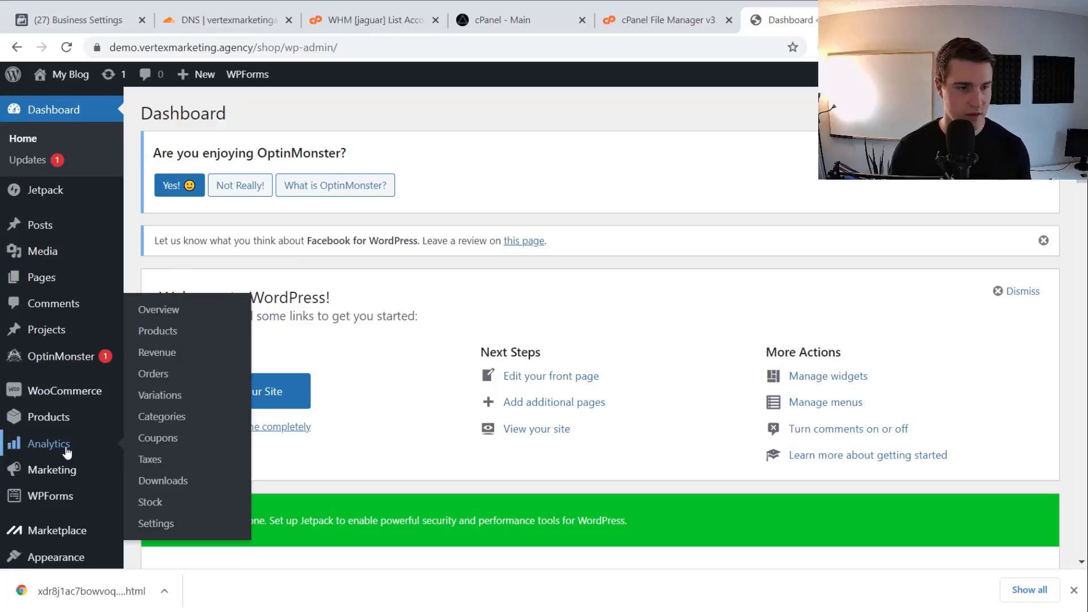
# Open Divi's header.php in the Theme Editor, then return to Facebook's domain settings
pyautogui.scroll(-1, 67, 450)
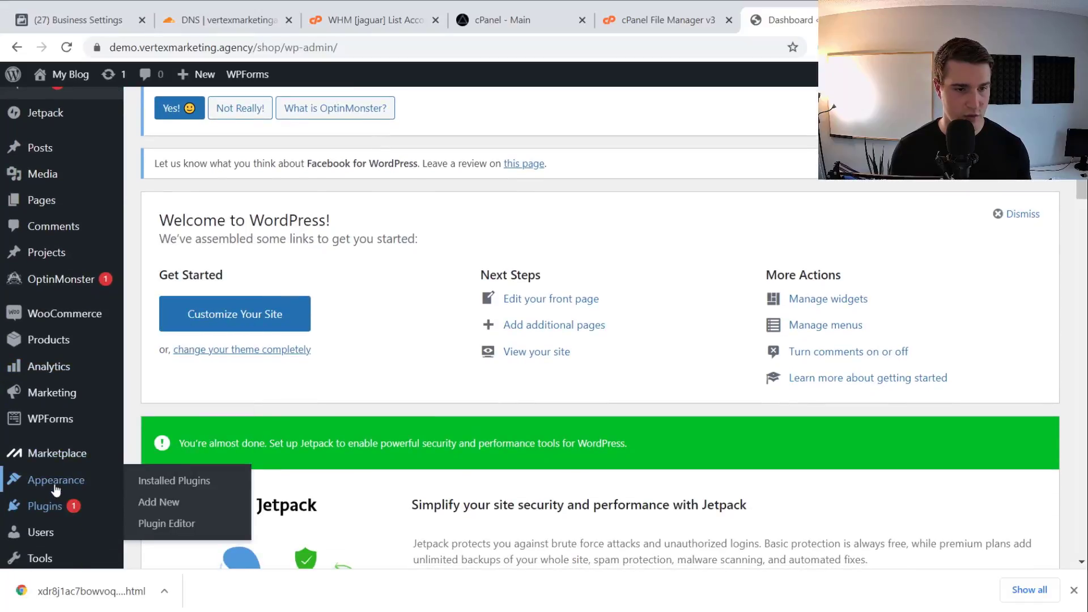
pyautogui.moveTo(55, 488)
pyautogui.click(168, 524)
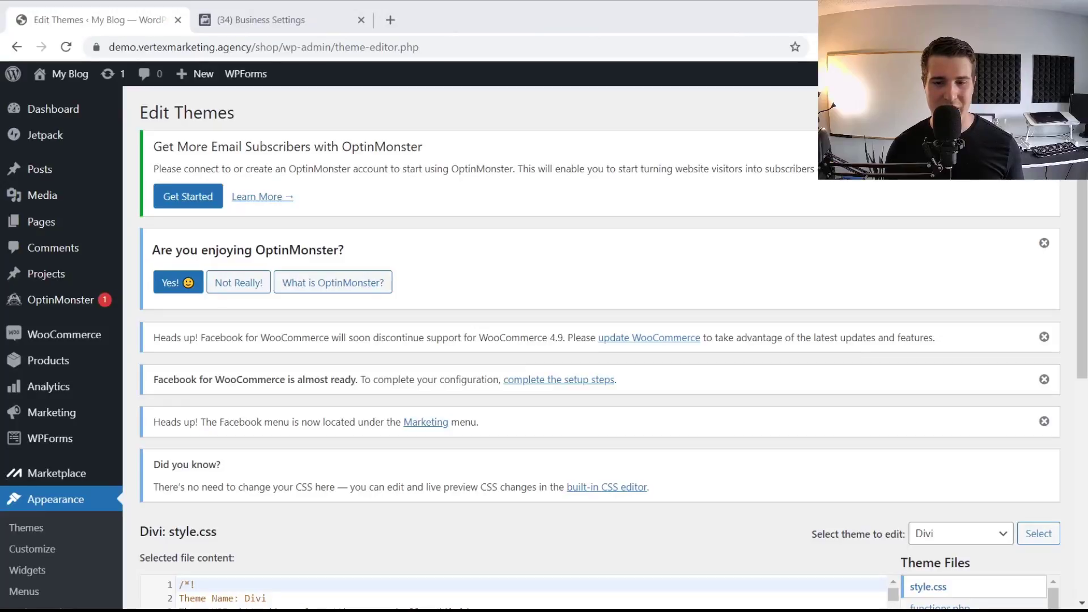
pyautogui.scroll(-5, 510, 453)
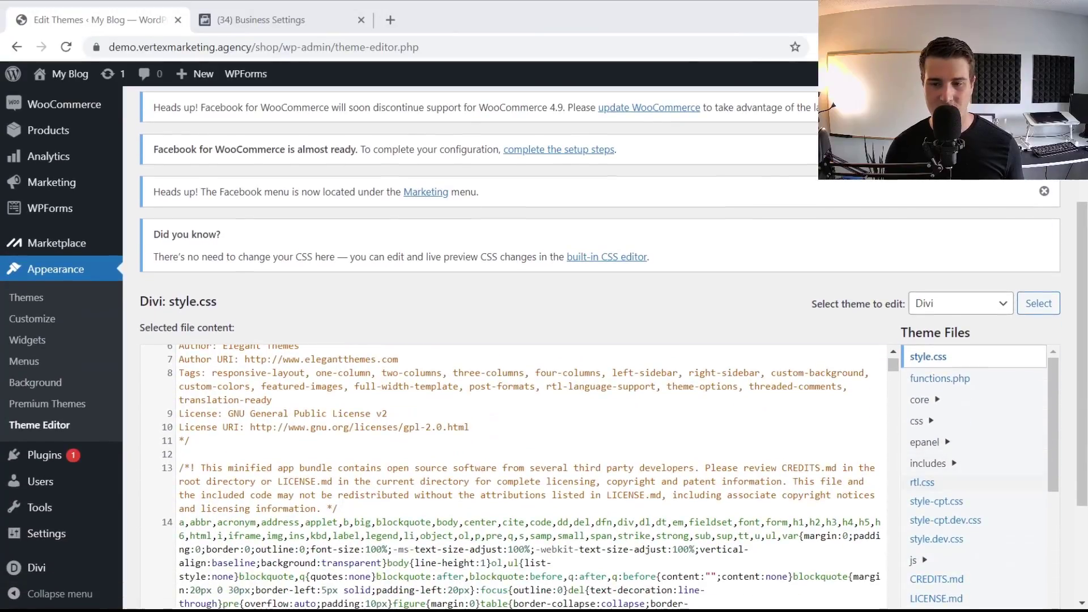
pyautogui.scroll(-3, 975, 476)
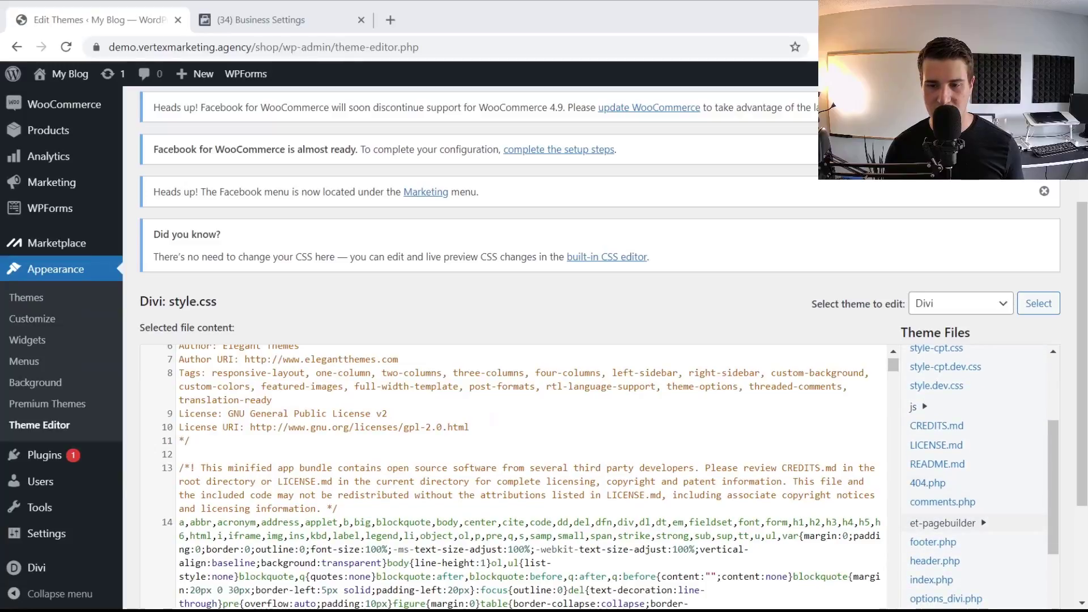
pyautogui.scroll(-2, 975, 510)
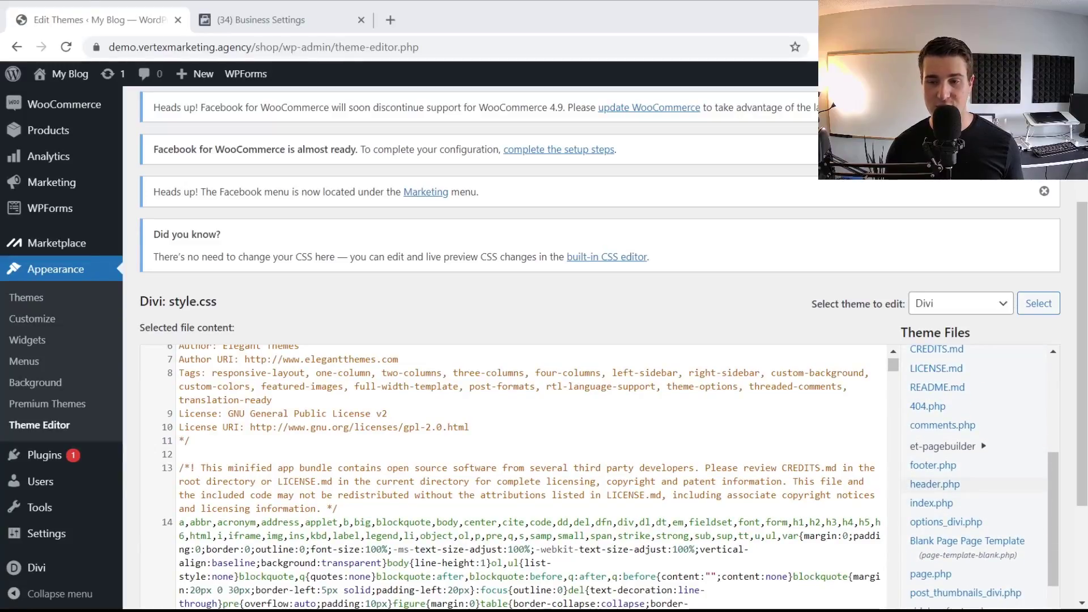
pyautogui.click(937, 485)
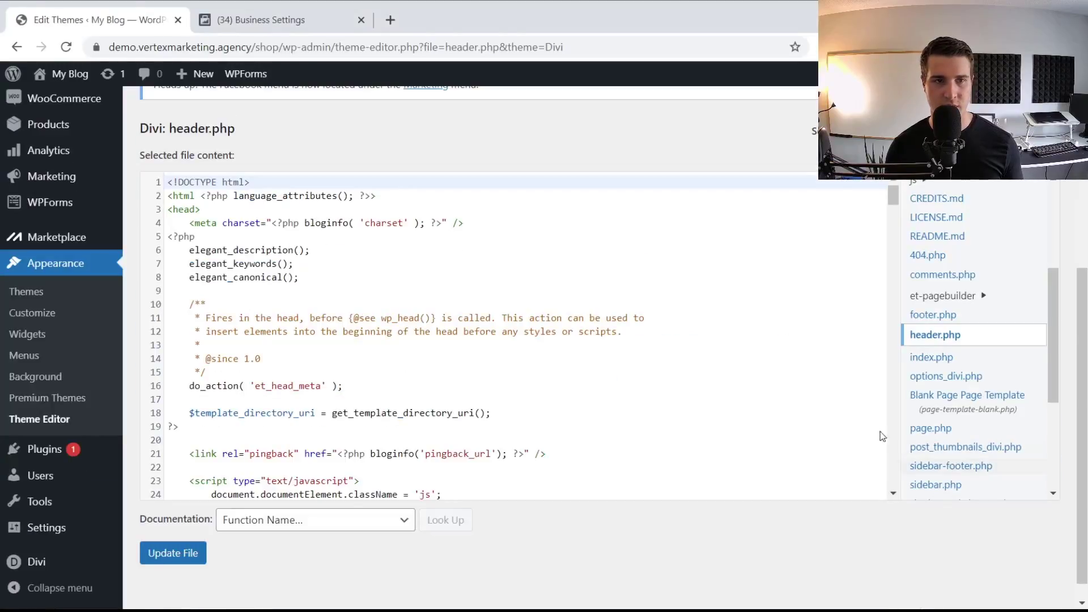
pyautogui.click(318, 20)
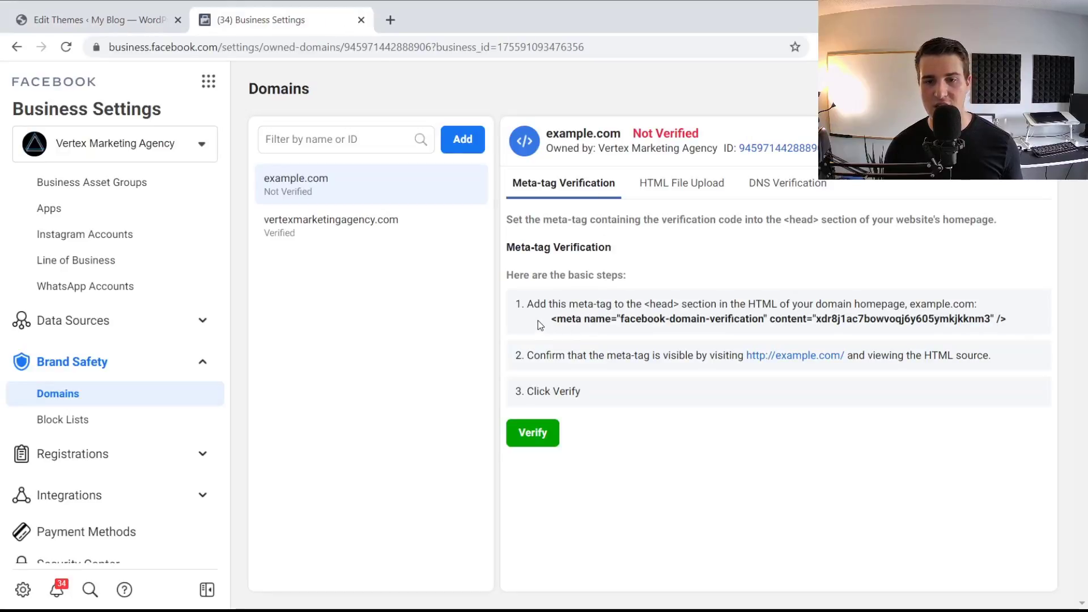
# Recopy the facebook-domain-verification meta tag and return to the header.php editor tab
pyautogui.click(573, 322)
pyautogui.click(105, 28)
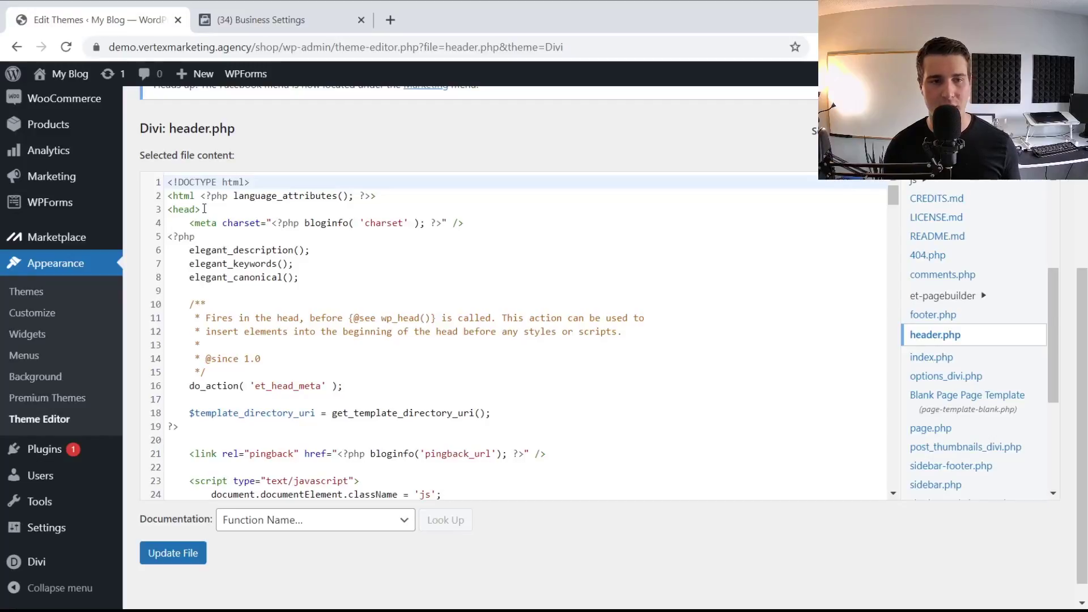
# Paste the verification meta tag on a new line after <head> in header.php and save the file
pyautogui.hotkey('ctrl', 'f')
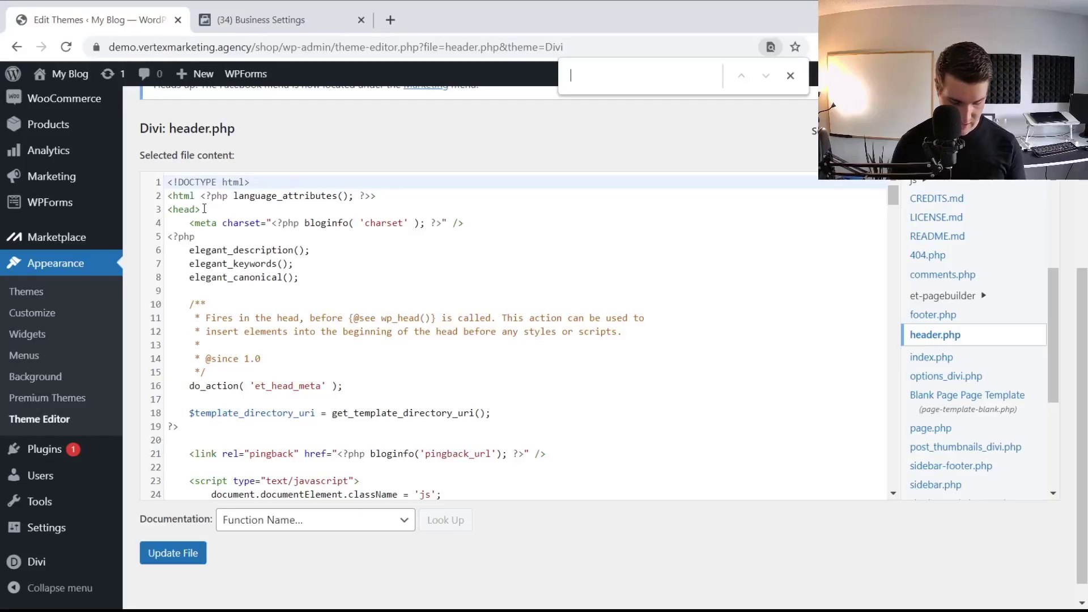
pyautogui.write('<head')
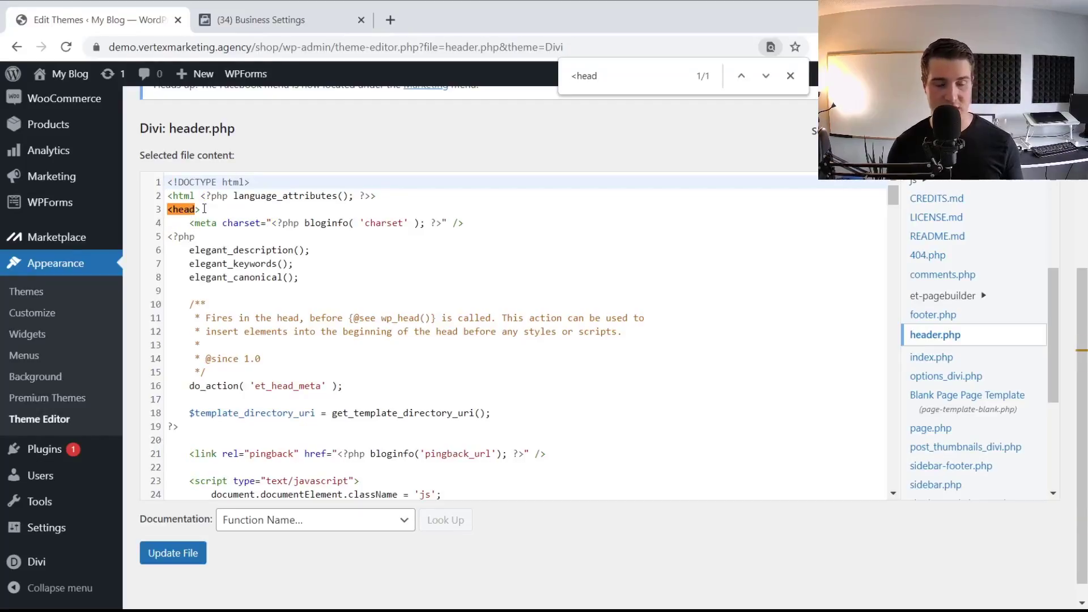
pyautogui.click(790, 76)
pyautogui.click(231, 214)
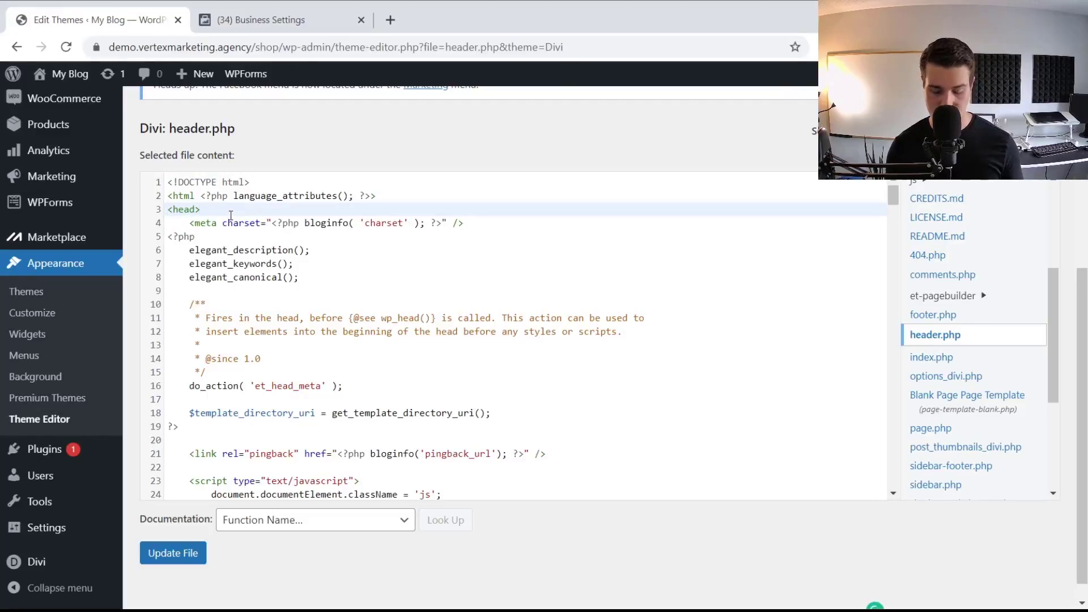
pyautogui.press('Return')
pyautogui.hotkey('ctrl', 'v')
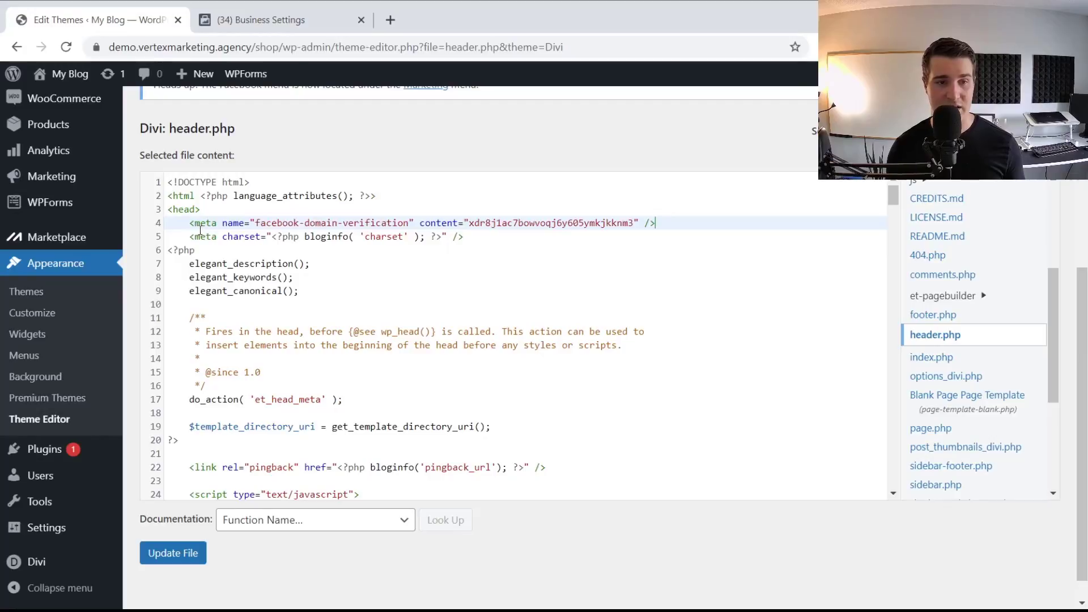
pyautogui.click(189, 558)
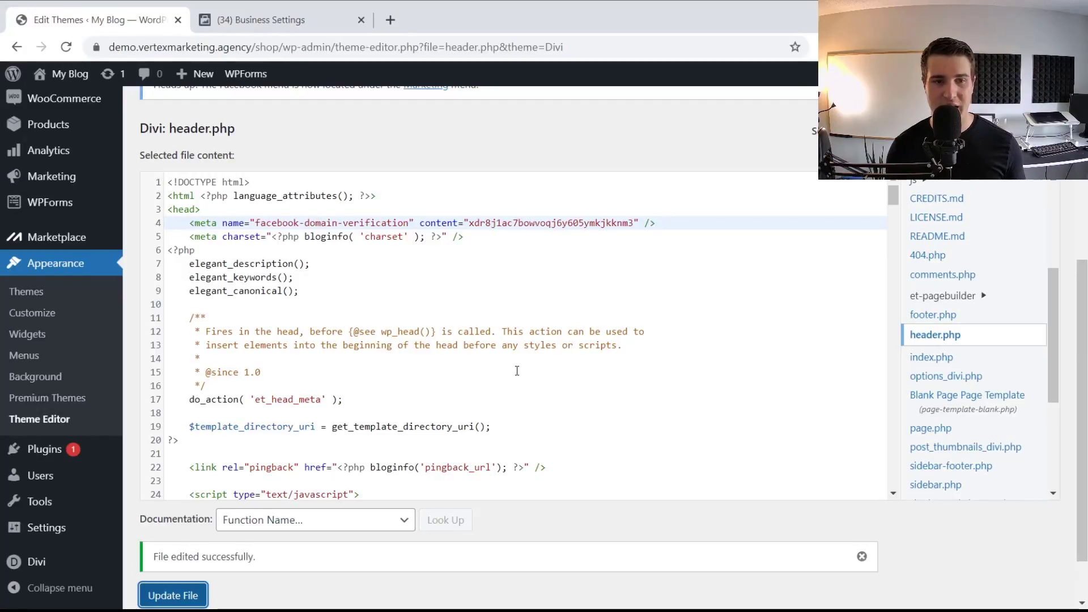
pyautogui.click(315, 21)
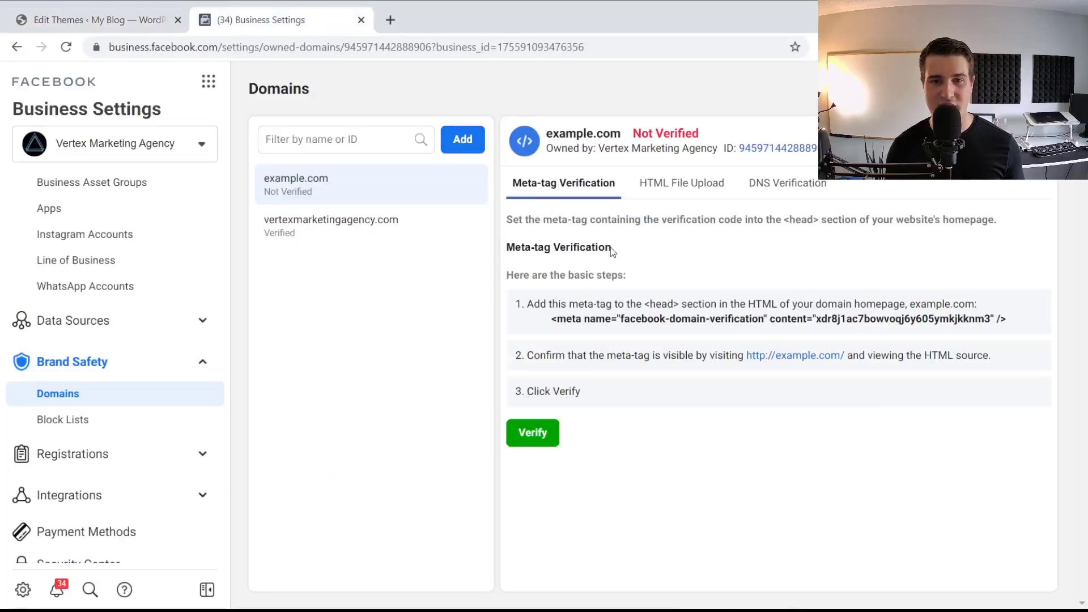